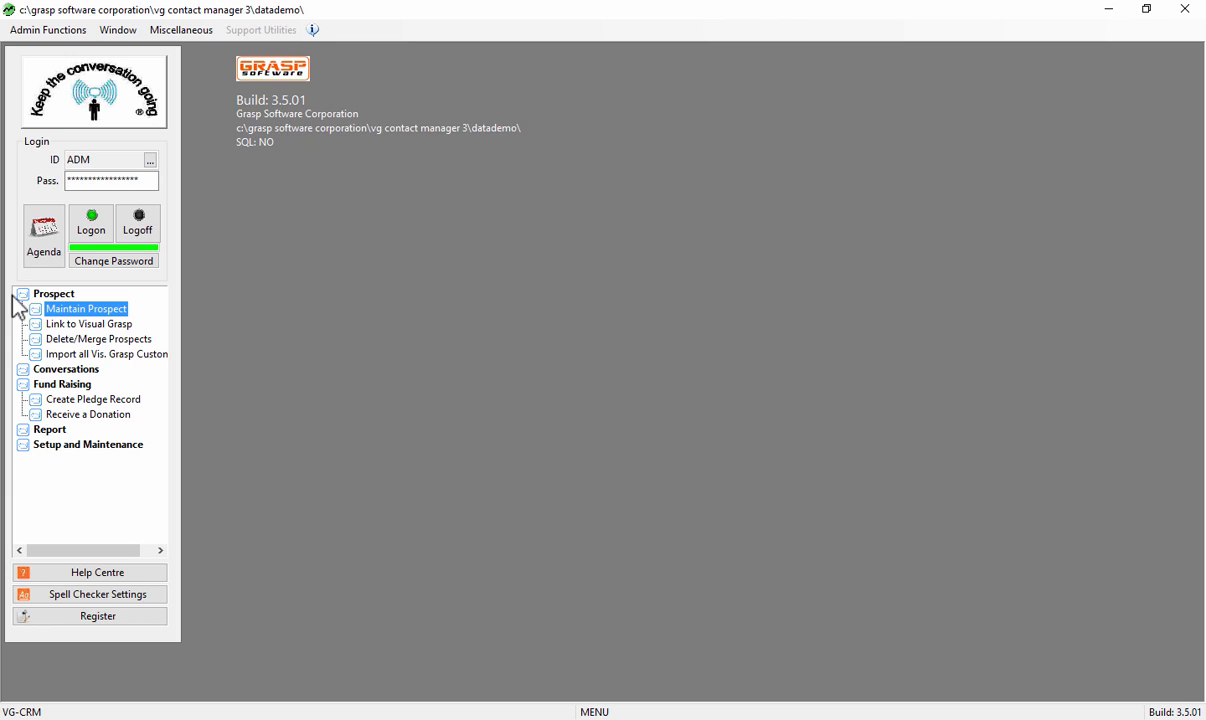
# - Open prospect maintenance and select the $40.00 donation dated 06/12/2017 in abc Company's donation history
pyautogui.click(66, 315)
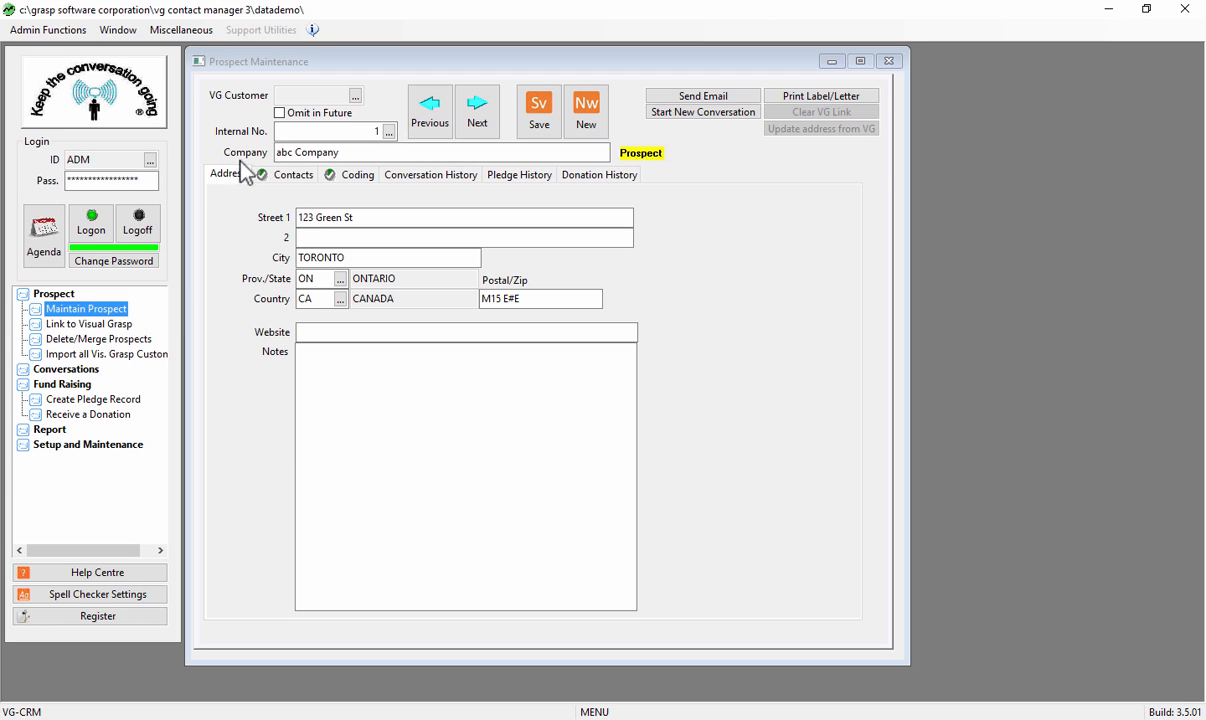
pyautogui.click(592, 176)
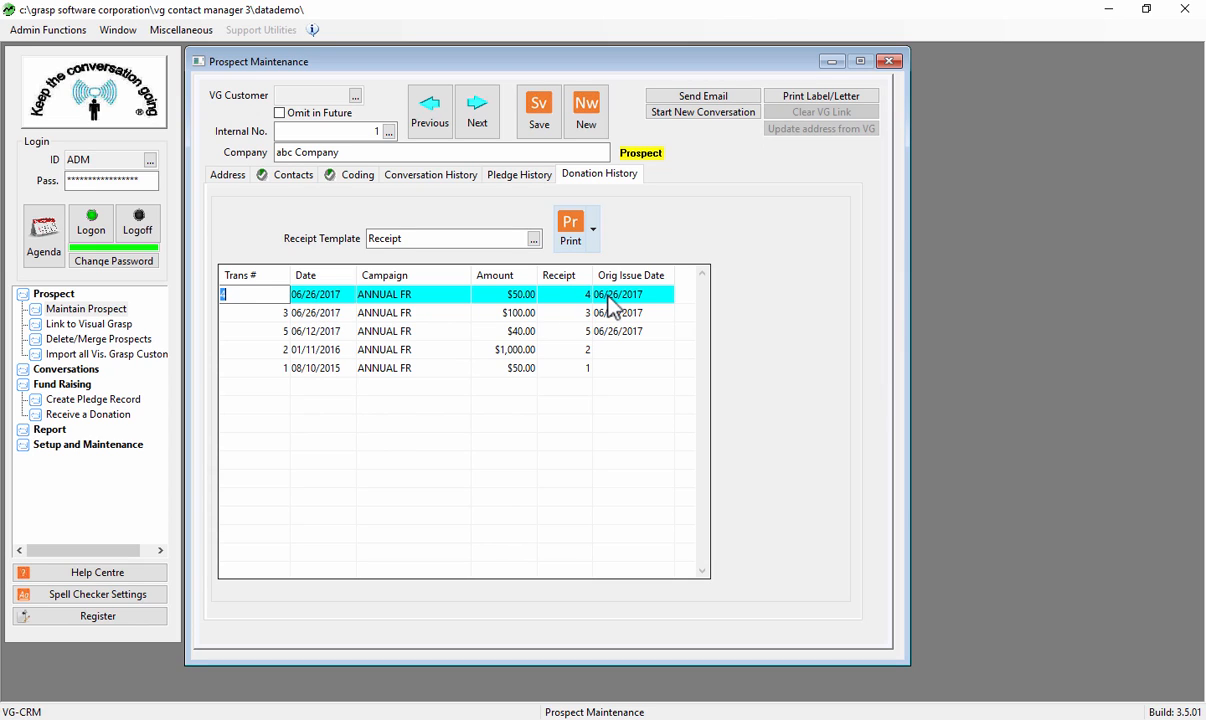
pyautogui.click(320, 314)
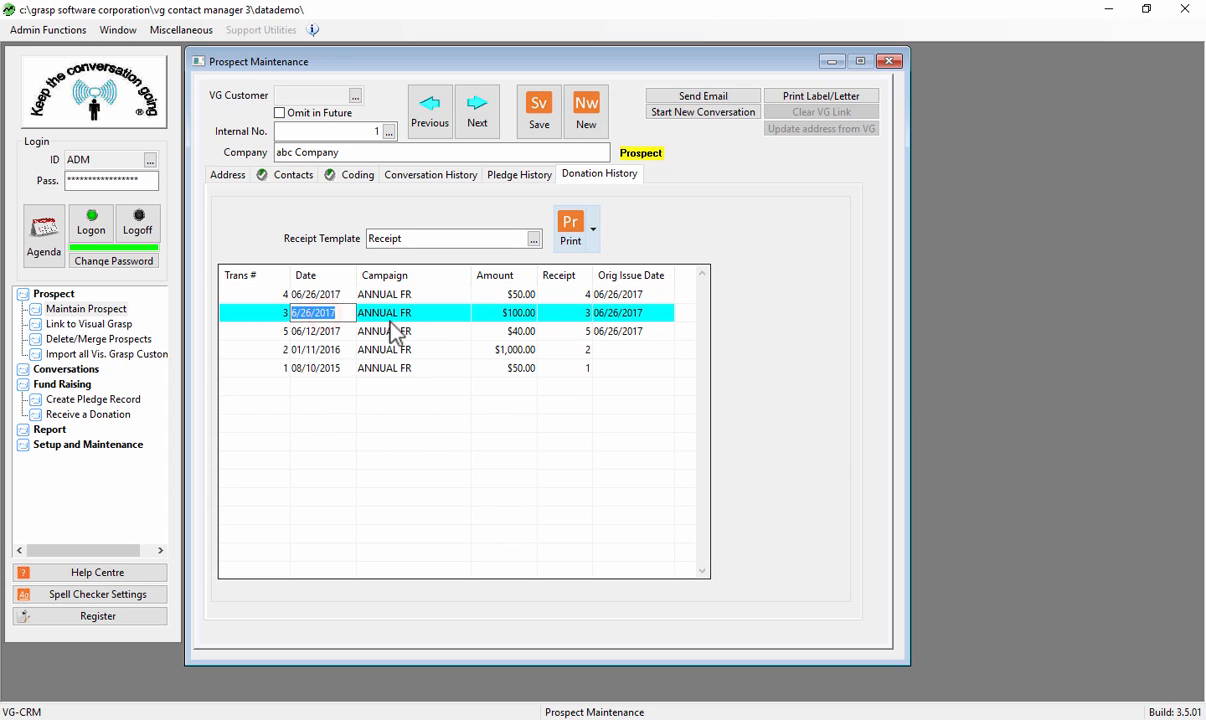
pyautogui.click(330, 336)
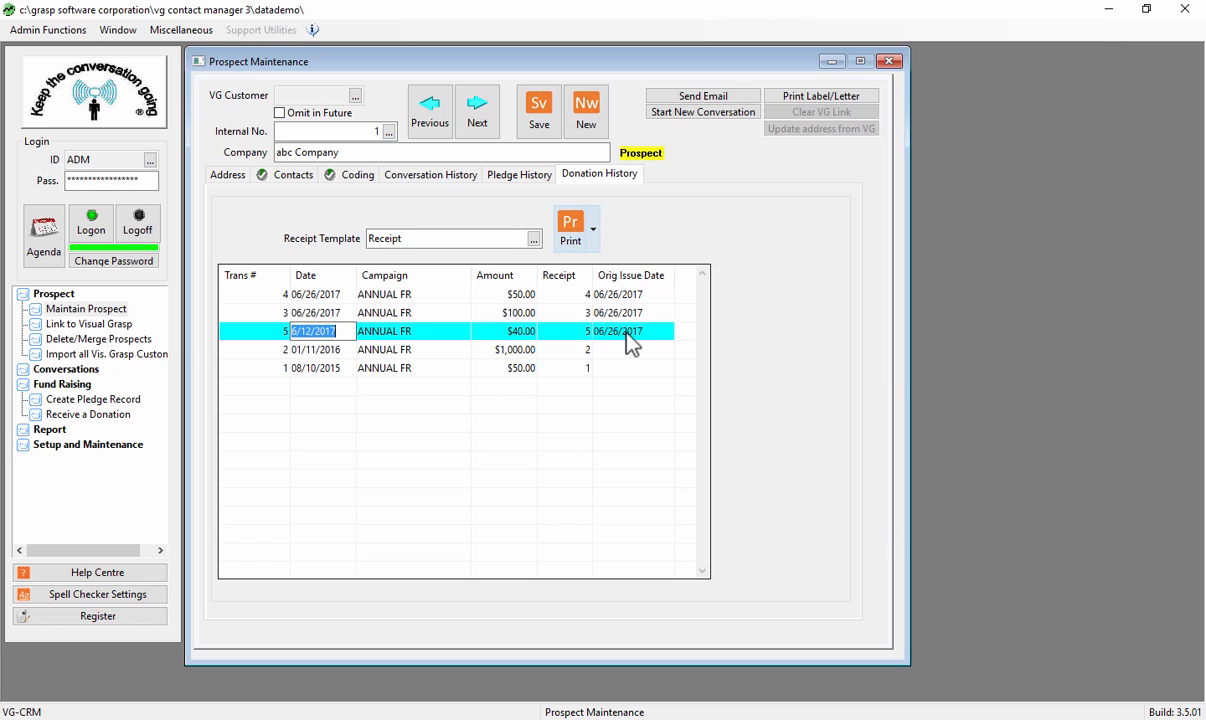
pyautogui.click(627, 331)
# - Output the selected donation's receipt to Preview instead of the printer, check it, and close the preview
pyautogui.click(570, 232)
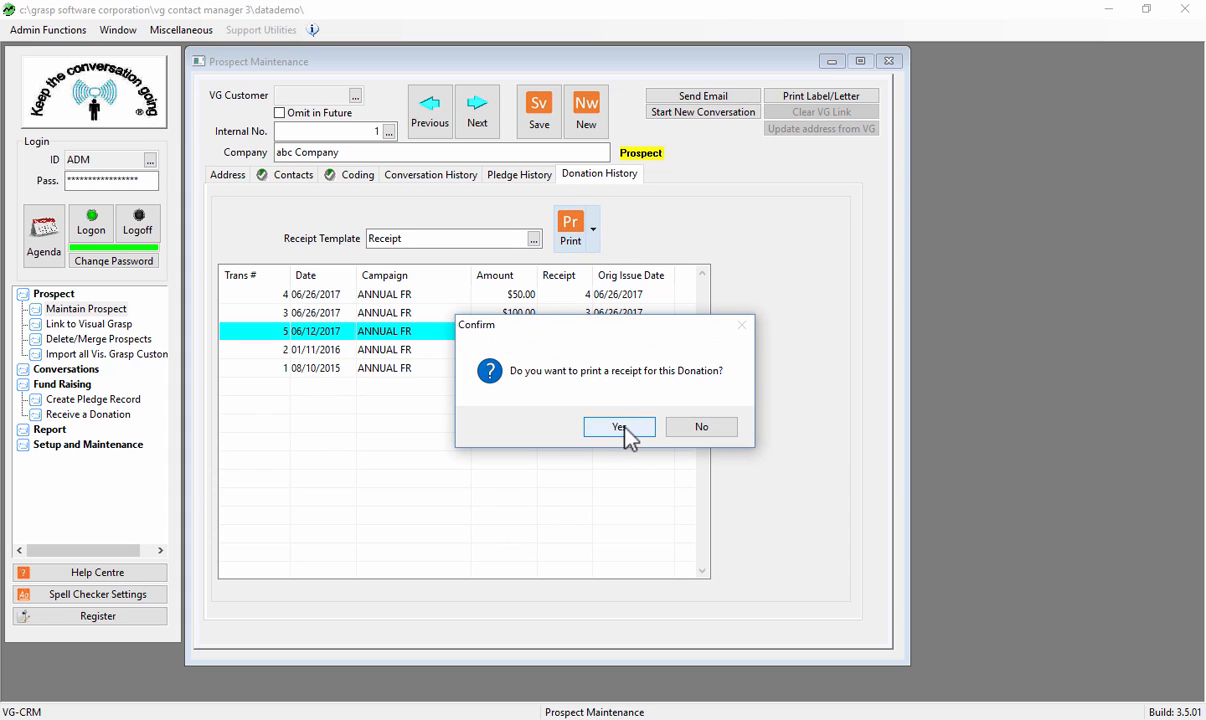
pyautogui.click(622, 430)
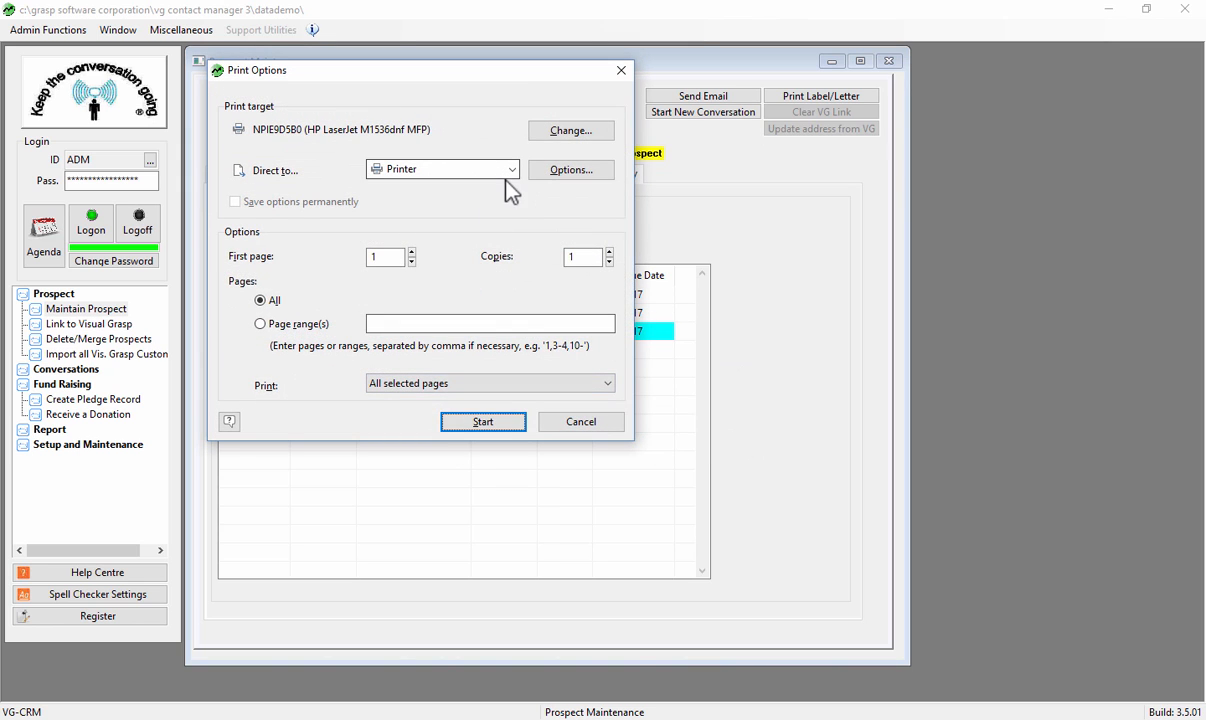
pyautogui.click(511, 169)
pyautogui.click(436, 199)
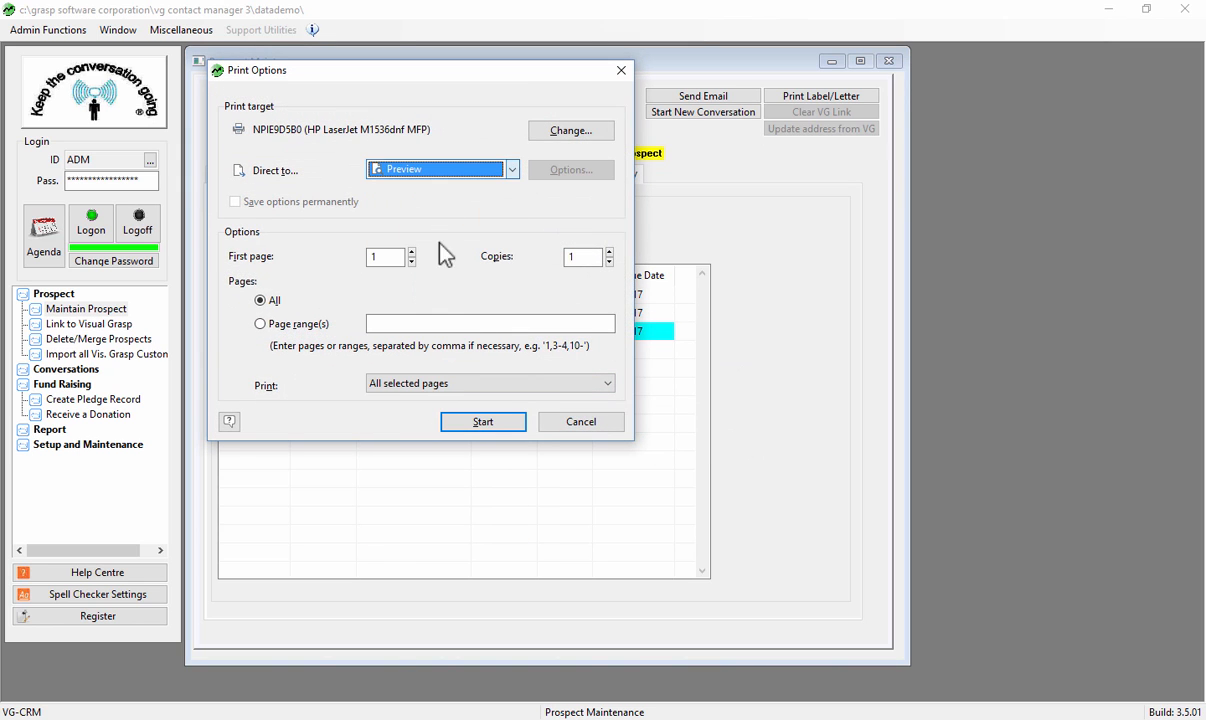
pyautogui.click(483, 421)
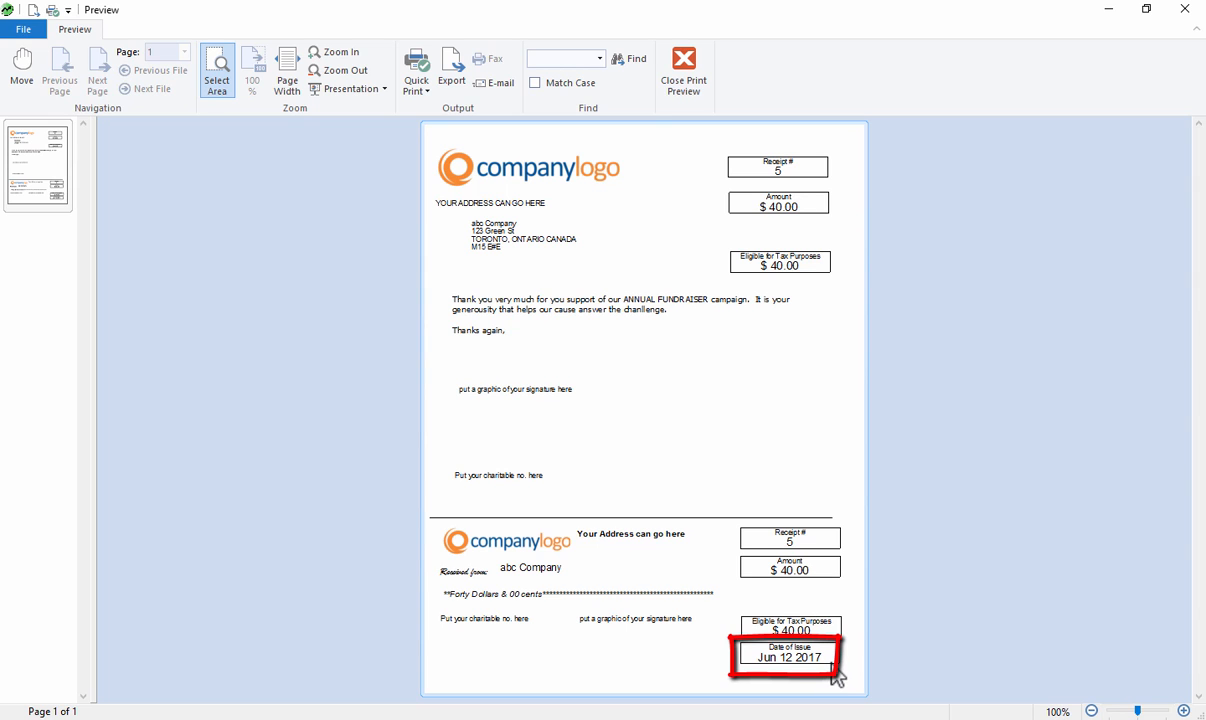
pyautogui.click(686, 88)
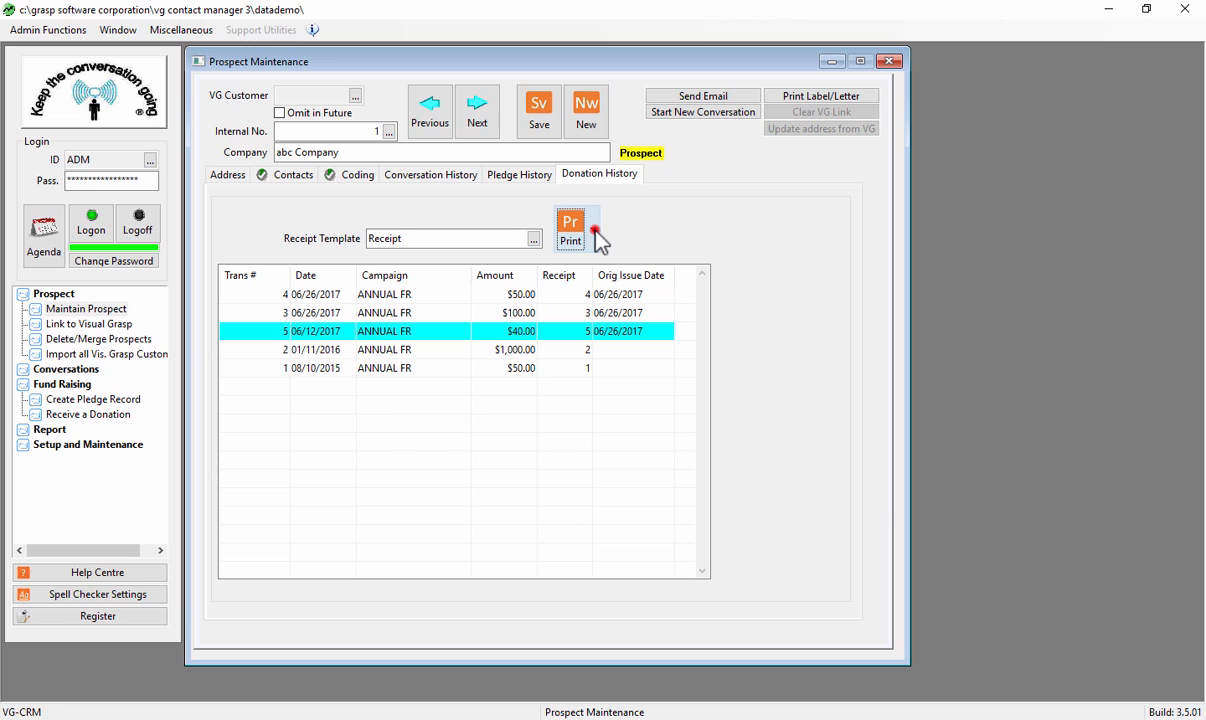
# - Open the receipt layout for editing and open the date formula of the lower Date of Issue box
pyautogui.click(596, 240)
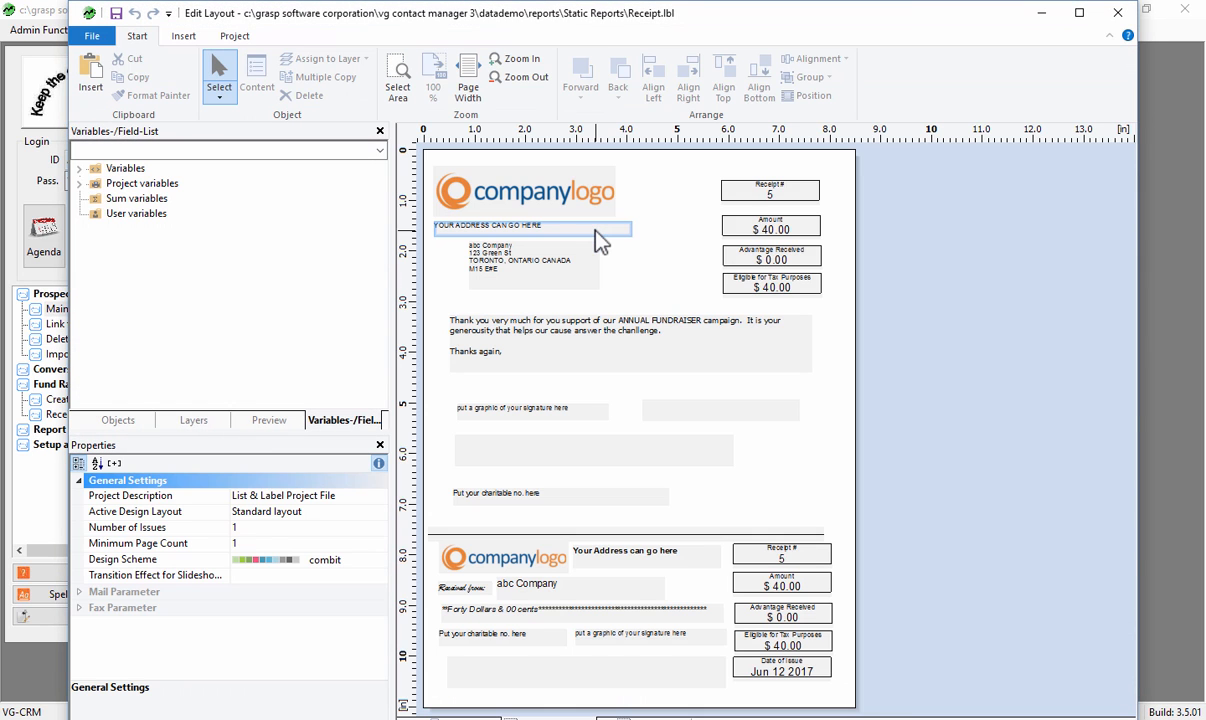
pyautogui.click(774, 679)
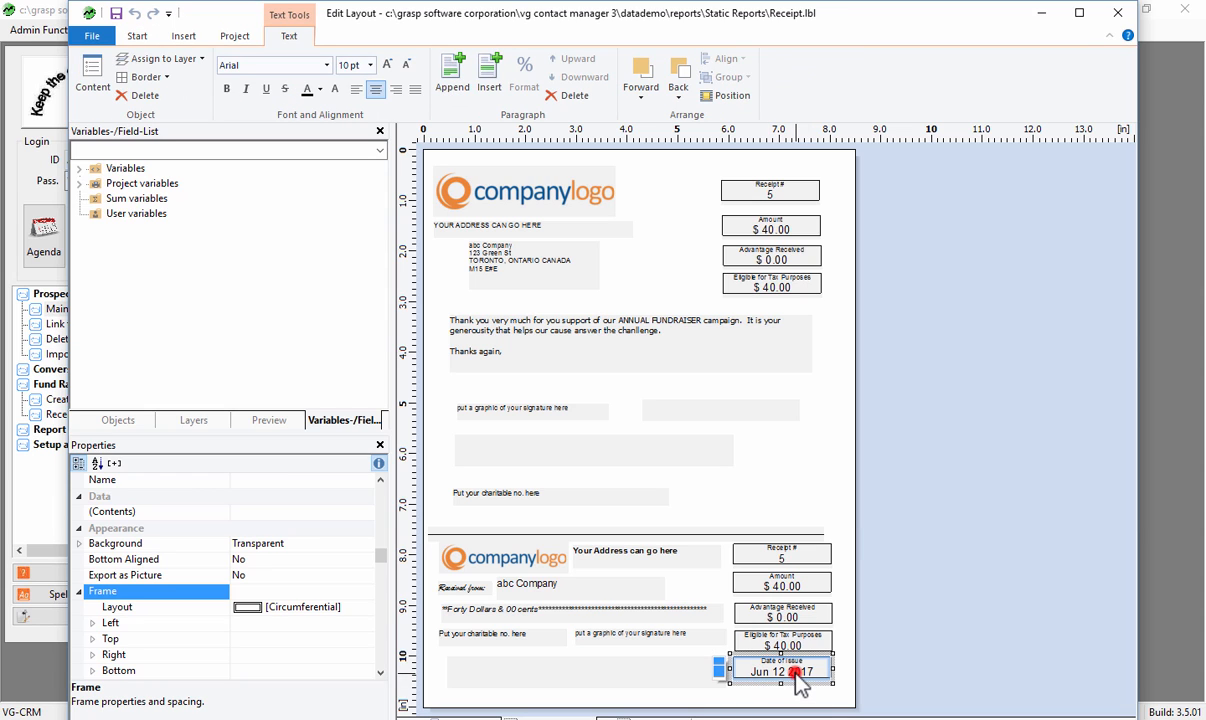
pyautogui.doubleClick(797, 680)
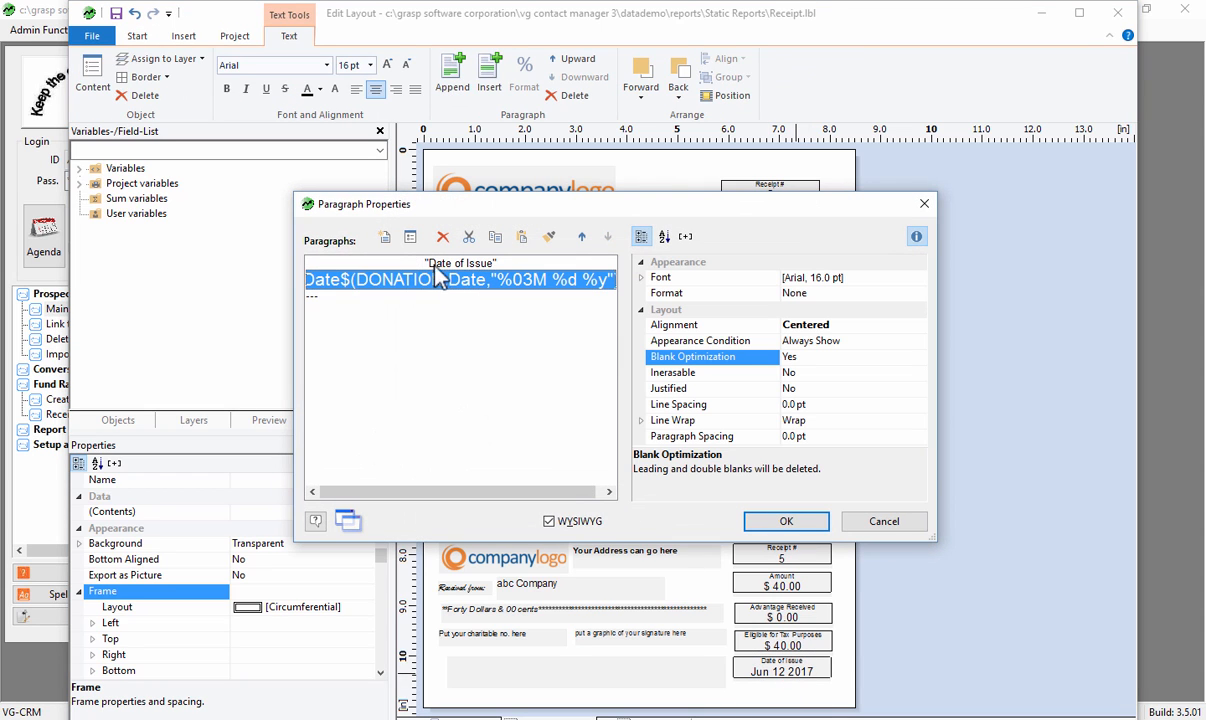
pyautogui.doubleClick(434, 280)
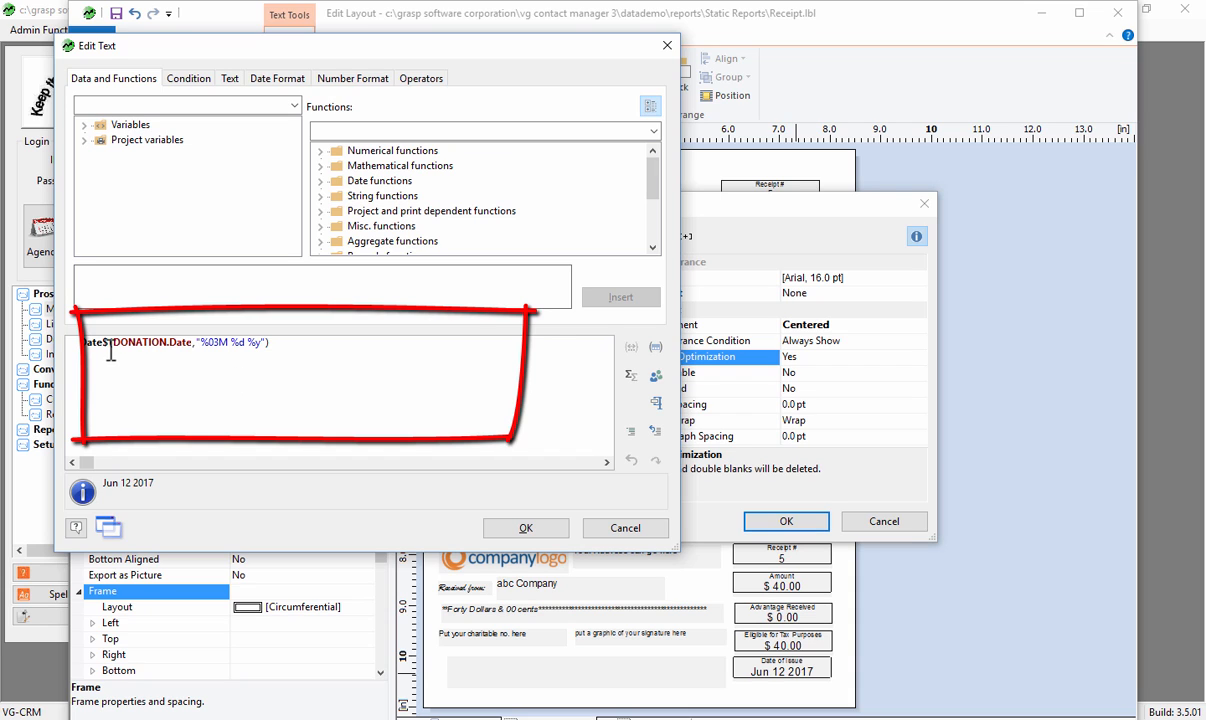
pyautogui.moveTo(115, 345); pyautogui.dragTo(265, 343)
pyautogui.click(201, 343)
pyautogui.moveTo(260, 397); pyautogui.dragTo(257, 397)
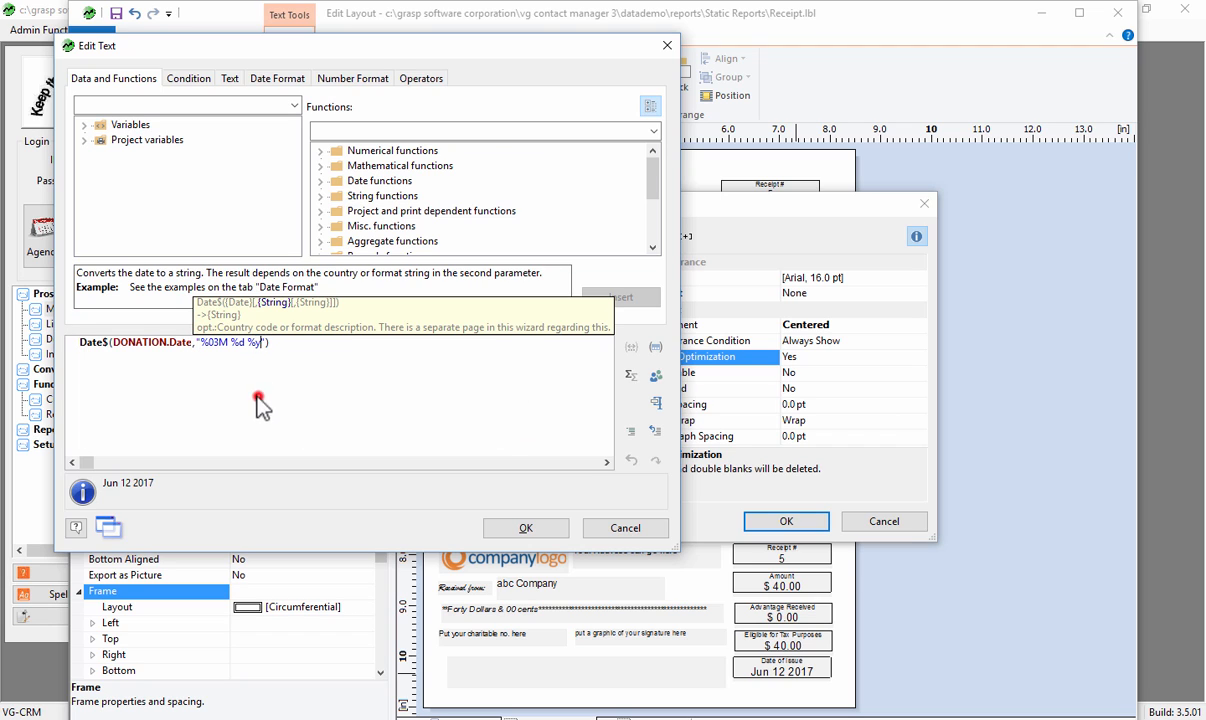
pyautogui.moveTo(113, 343); pyautogui.dragTo(193, 344)
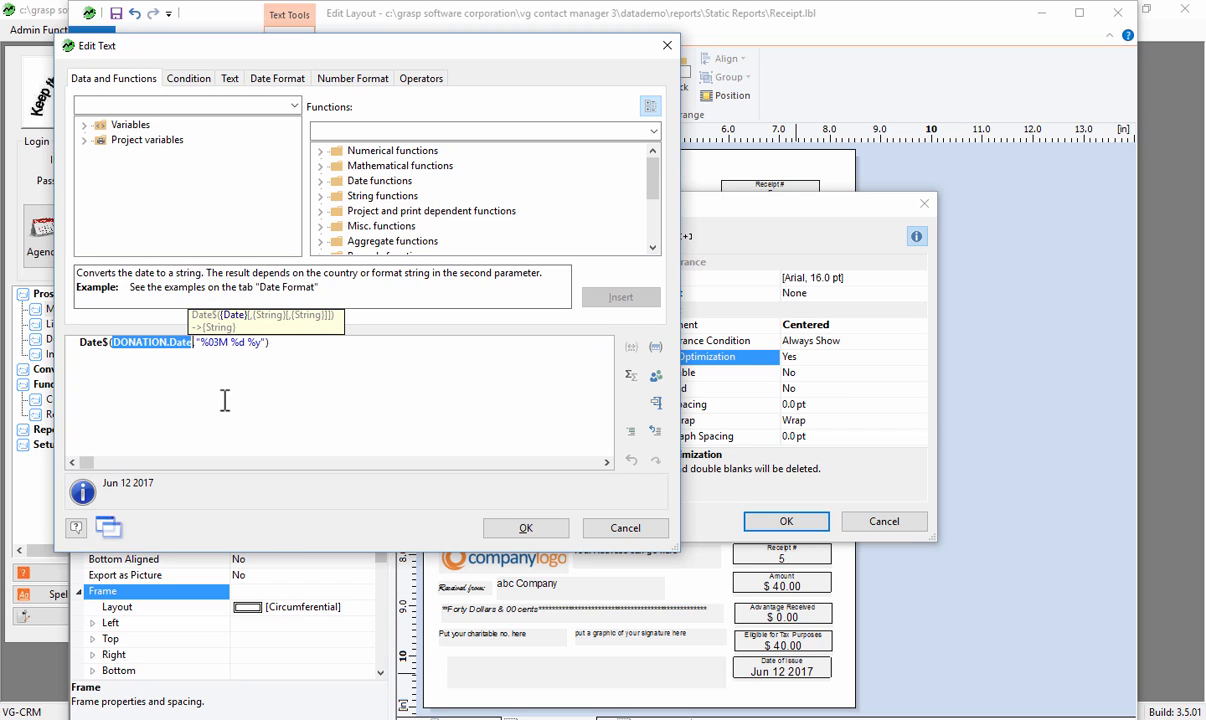
pyautogui.click(217, 397)
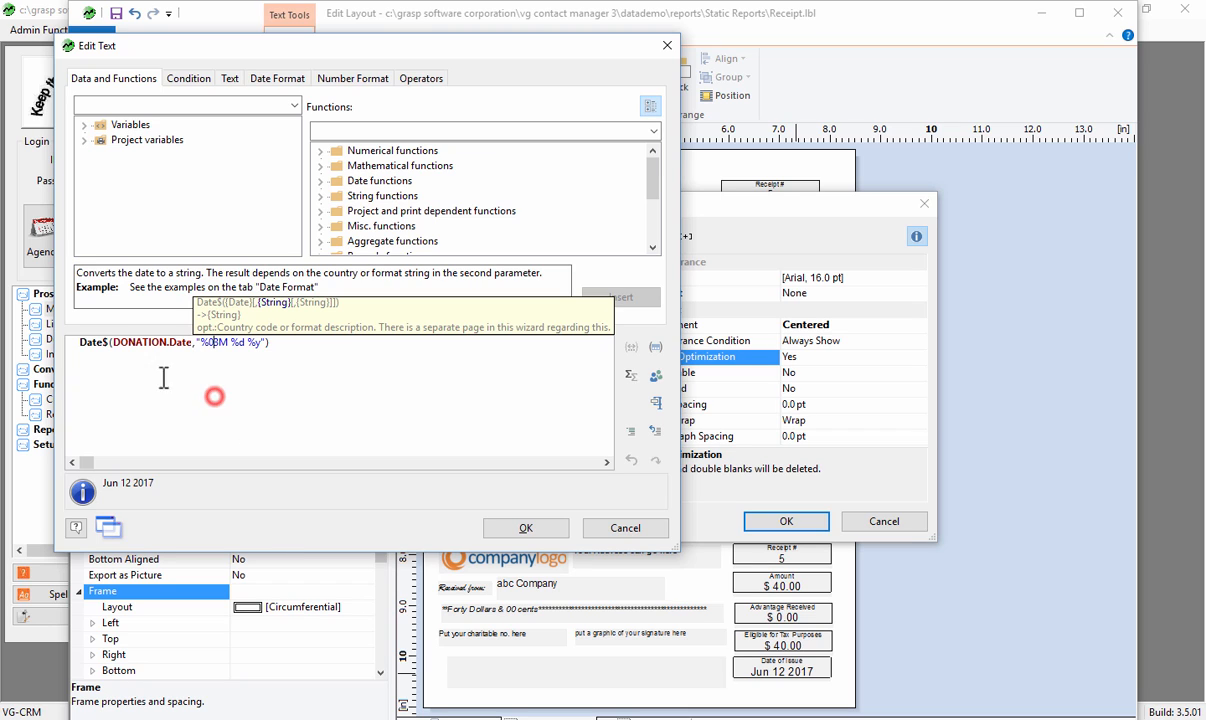
# - Add spaces before and after DONATION.Date inside the Date$ function to separate it from the rest of the formula
pyautogui.click(115, 343)
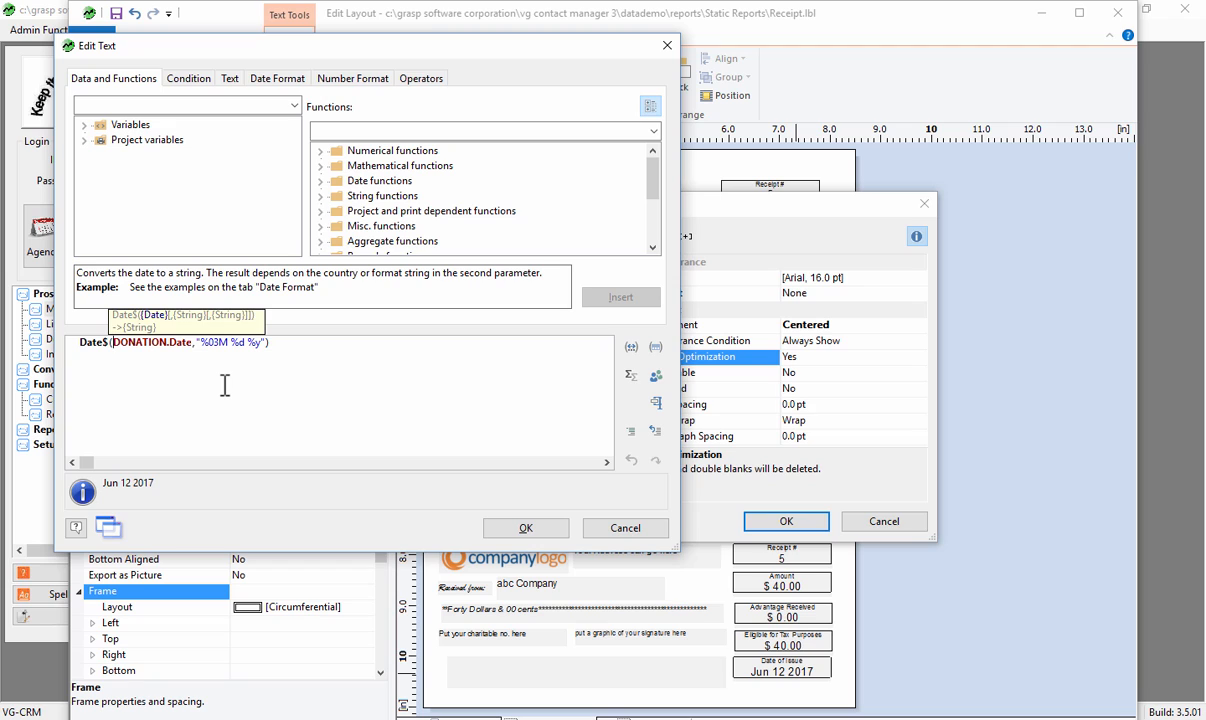
pyautogui.press('Right')
pyautogui.press('Right')
pyautogui.press('Right')
pyautogui.press('Right')
pyautogui.press('Right')
pyautogui.press('Right')
pyautogui.press('Right')
pyautogui.press('Right')
pyautogui.press('Right')
pyautogui.press('Right')
pyautogui.press('Right')
pyautogui.press('Right')
pyautogui.press('Right')
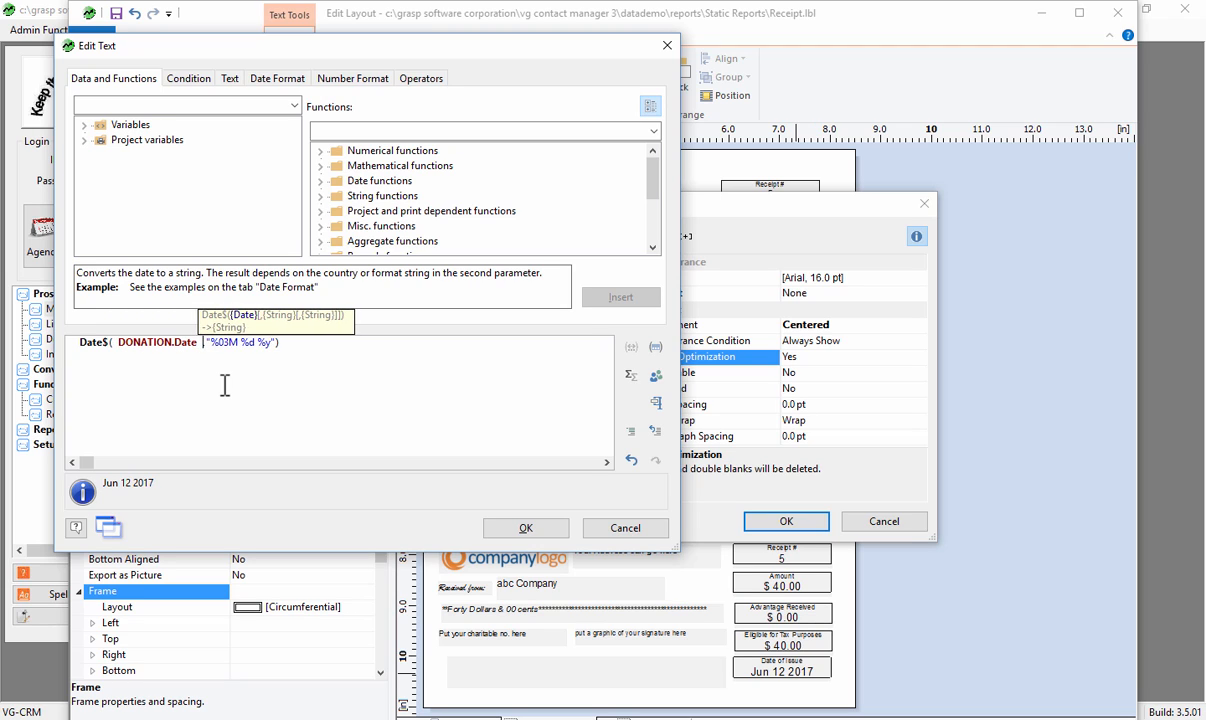
pyautogui.press('Left')
pyautogui.press('Left')
pyautogui.press('Left')
pyautogui.press('Left')
pyautogui.press('Left')
pyautogui.press('Left')
pyautogui.press('Left')
pyautogui.press('Left')
pyautogui.press('Left')
pyautogui.press('Left')
pyautogui.press('Left')
pyautogui.press('Left')
pyautogui.press('Left')
pyautogui.press('Left')
pyautogui.press('Left')
pyautogui.press('Left')
pyautogui.press('Left')
pyautogui.press('Left')
pyautogui.press('Left')
pyautogui.press('Left')
pyautogui.press('Left')
pyautogui.press('Left')
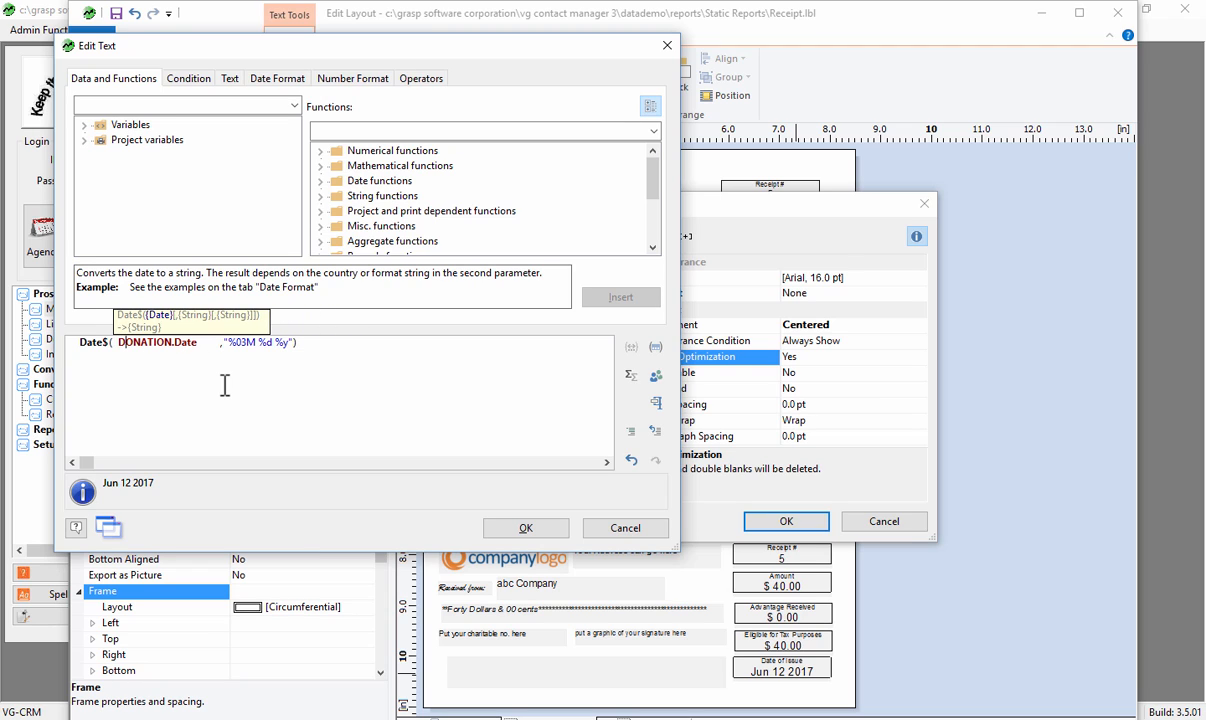
pyautogui.press('Right')
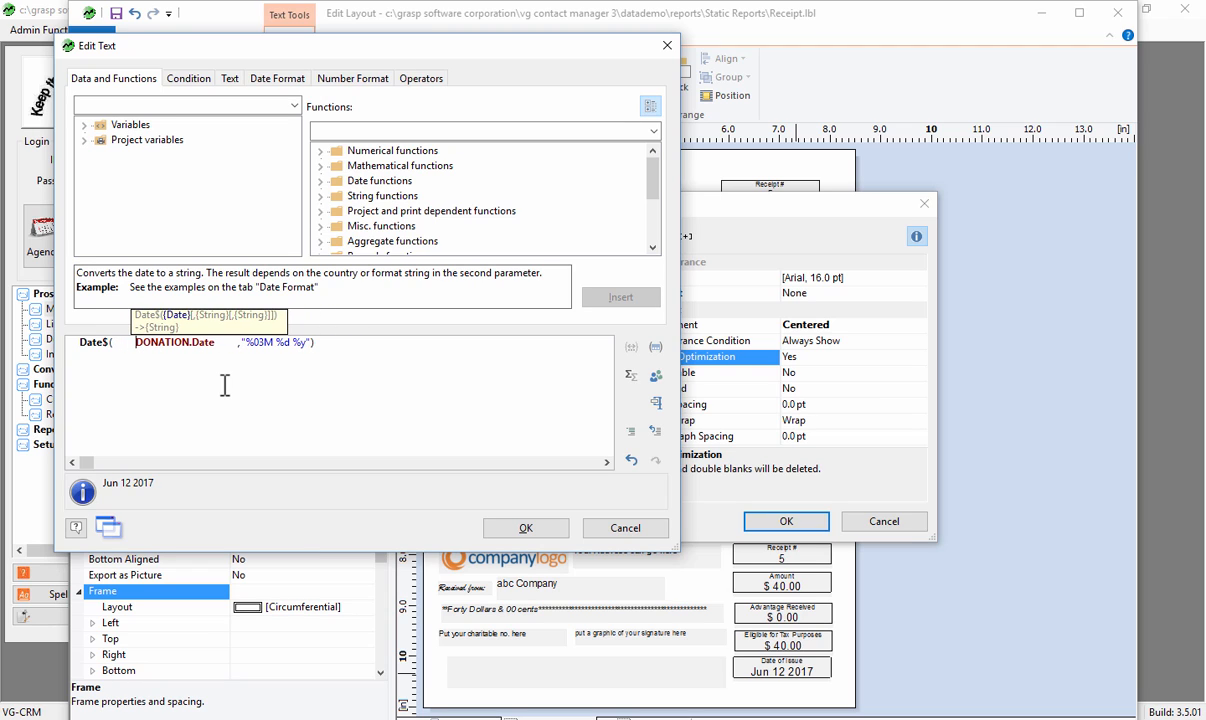
pyautogui.press('Left')
pyautogui.press('Left')
pyautogui.press('Left')
pyautogui.press('Left')
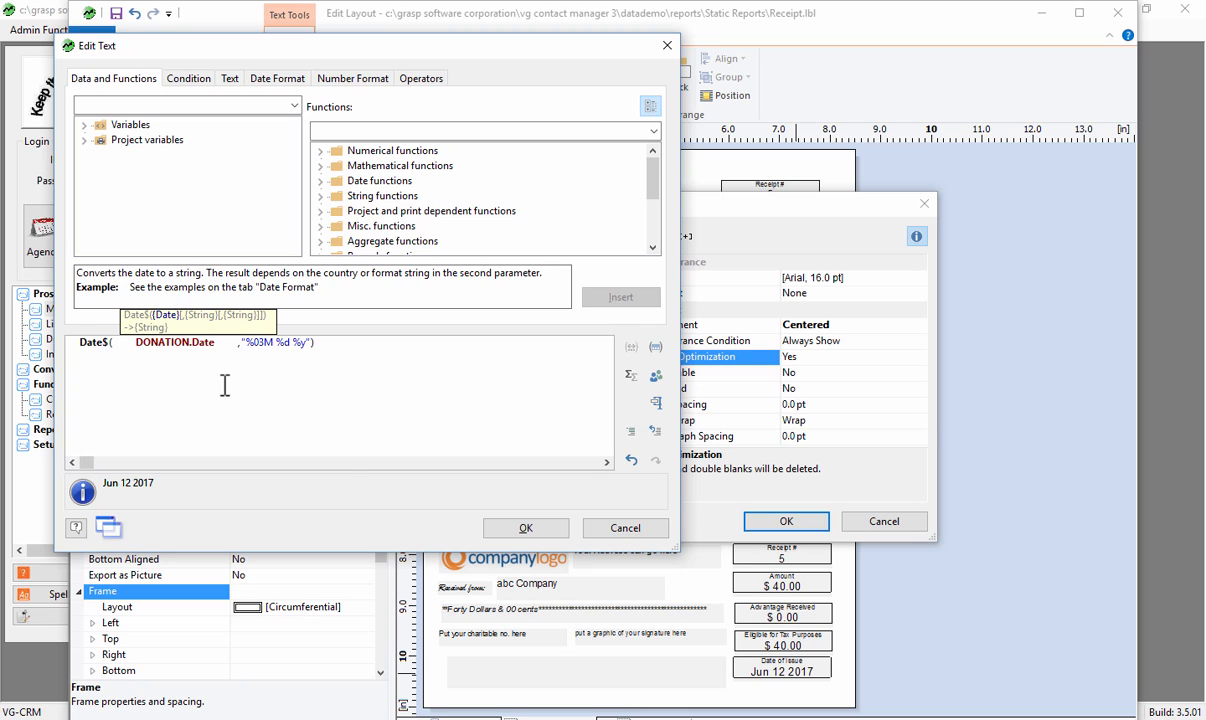
# - Start an if( condition before DONATION.Date, insert the DONATION.ORIG_ISSUE_DATE variable and follow it with a > operator
pyautogui.write('if(')
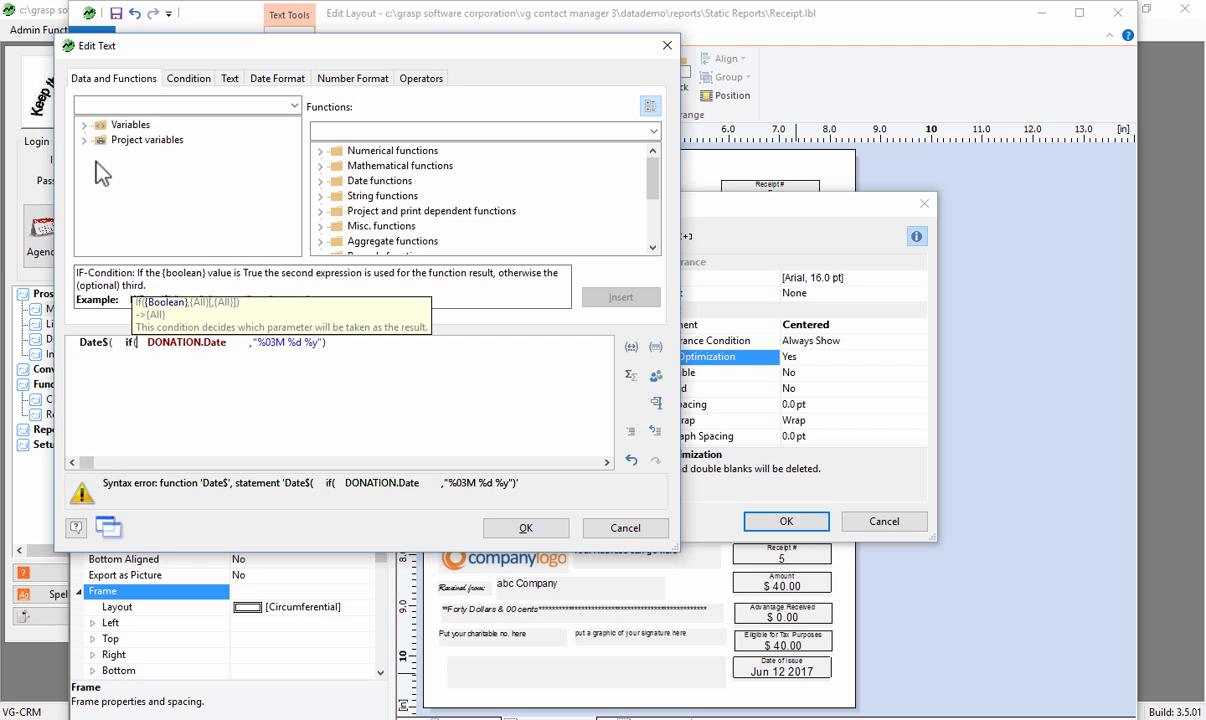
pyautogui.click(85, 125)
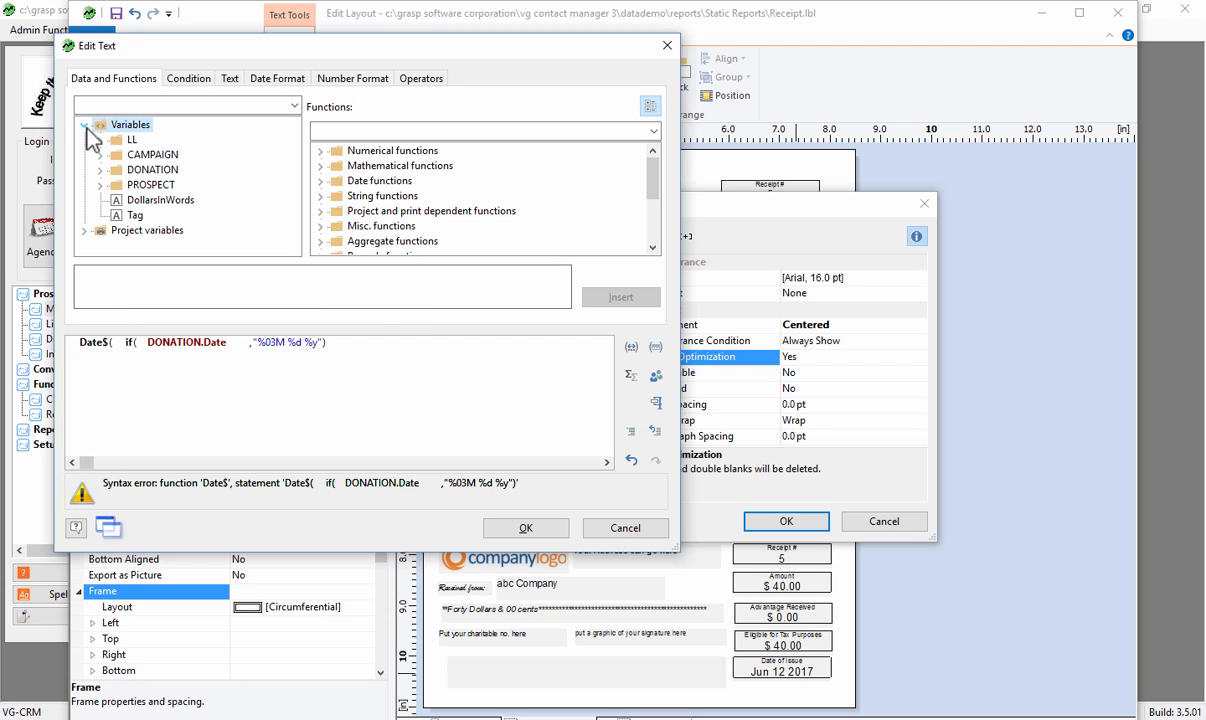
pyautogui.click(100, 170)
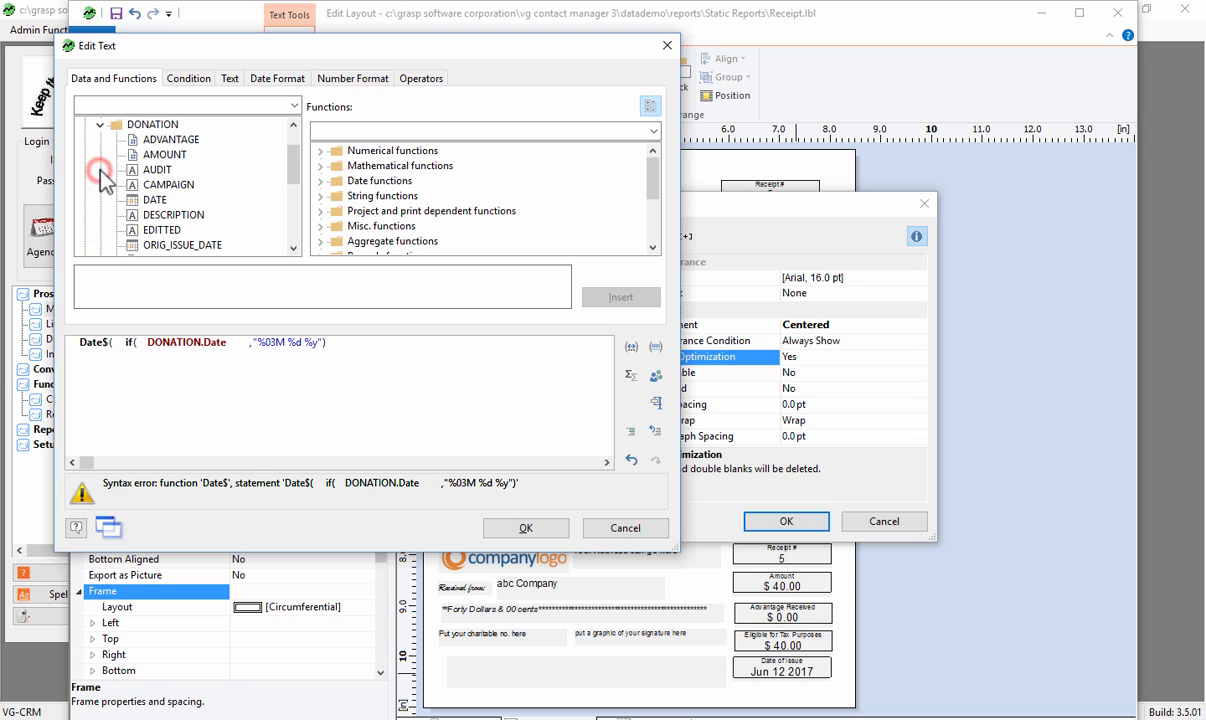
pyautogui.doubleClick(182, 248)
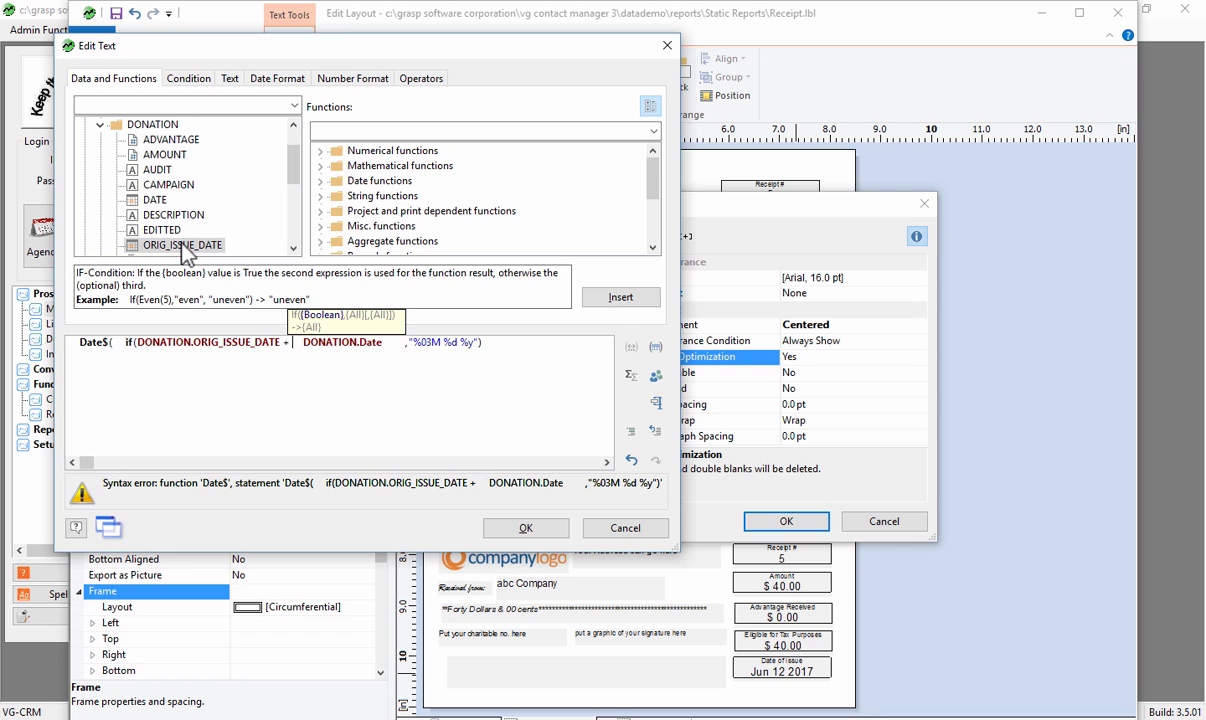
pyautogui.doubleClick(286, 342)
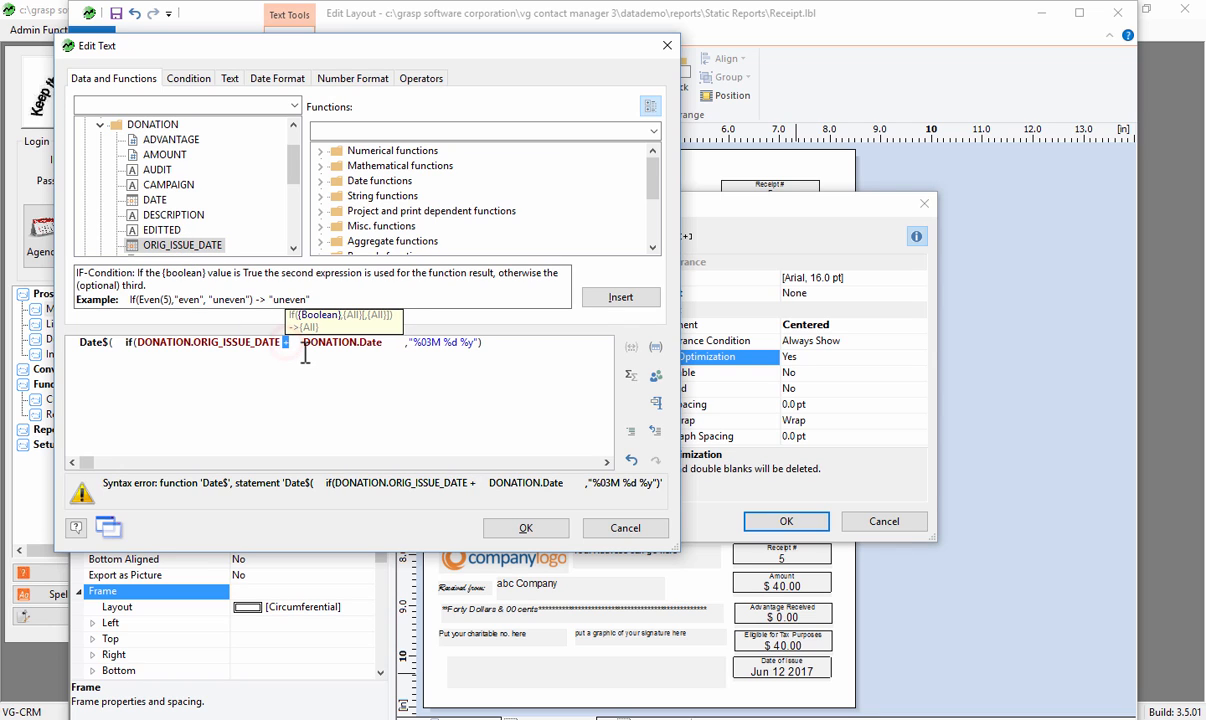
pyautogui.write('>')
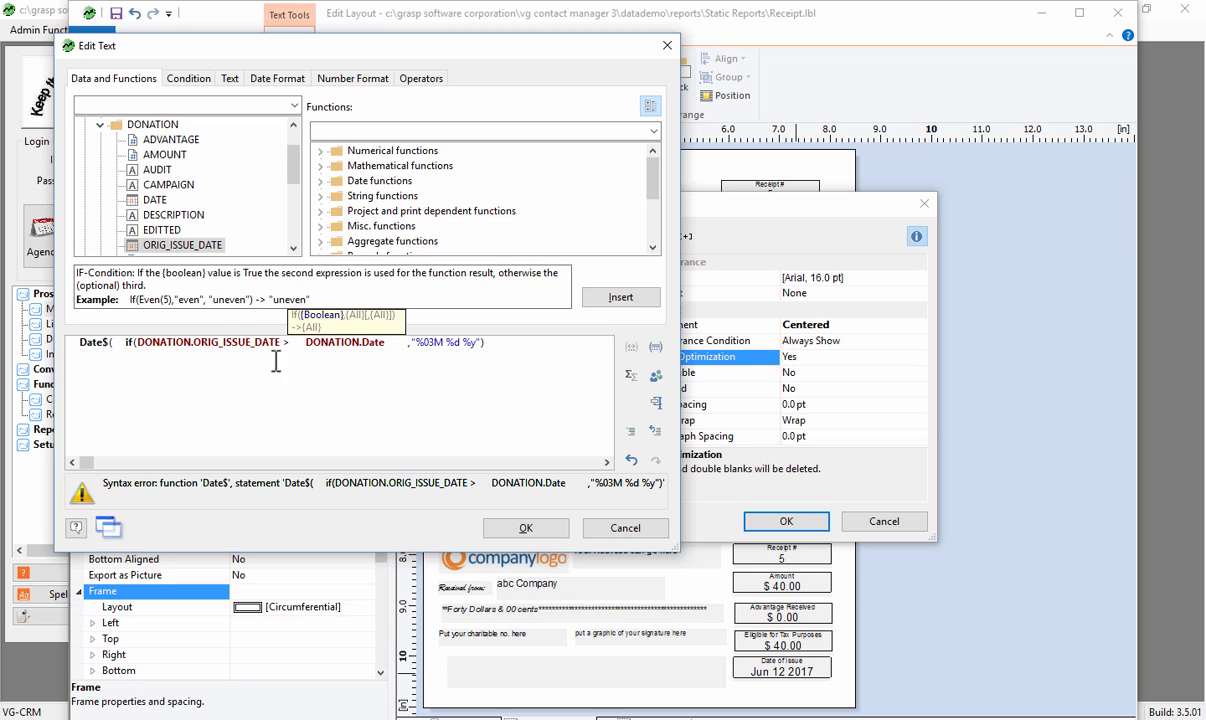
# - Complete the comparison with the DONATION.DATE variable and end the condition with a comma instead of the plus sign
pyautogui.doubleClick(152, 199)
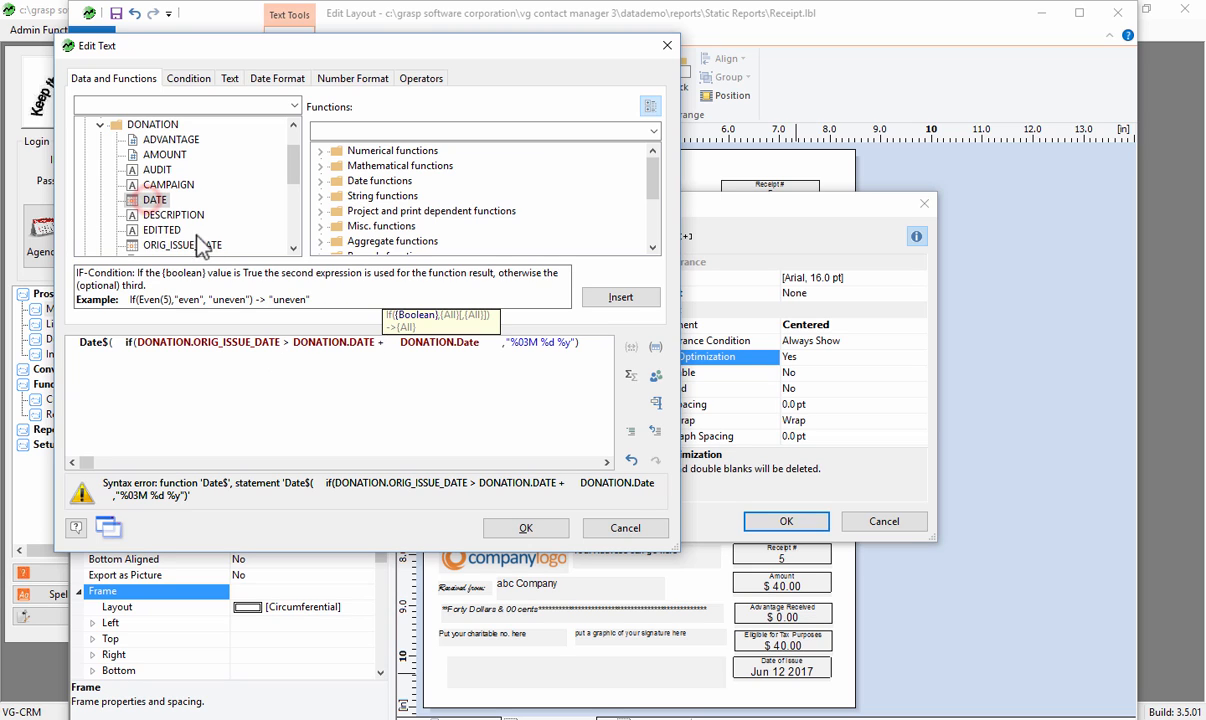
pyautogui.press('BackSpace')
pyautogui.press('BackSpace')
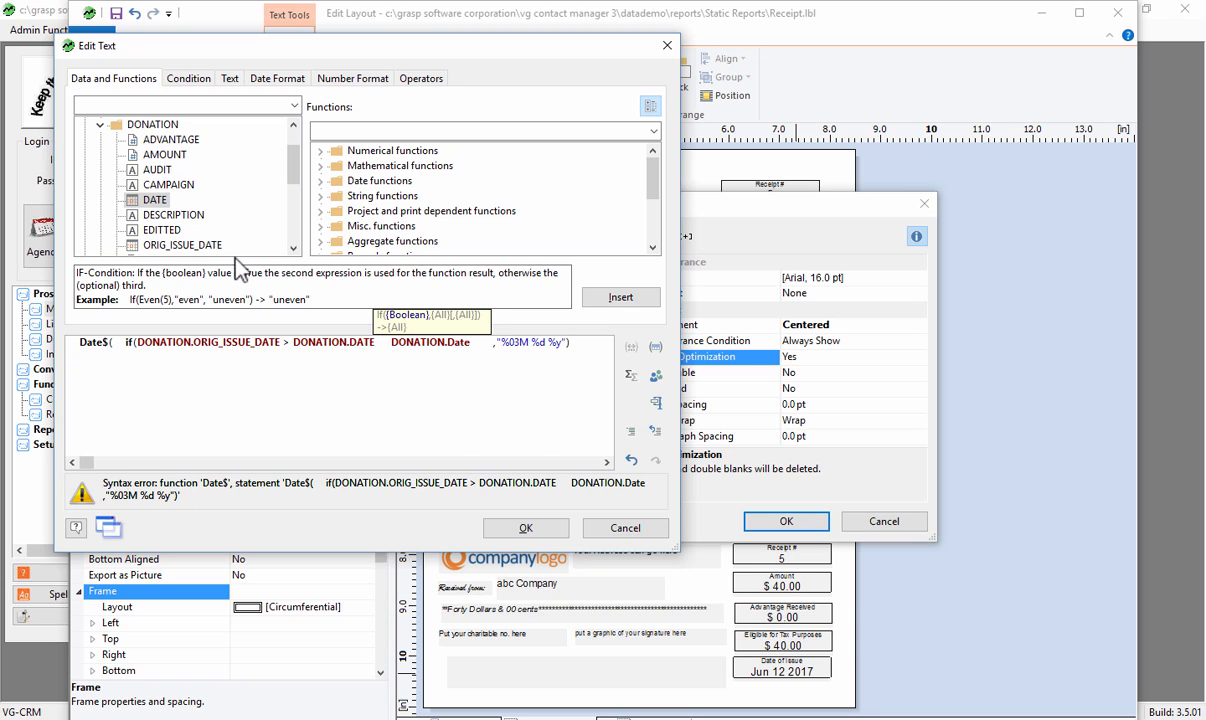
pyautogui.write(',')
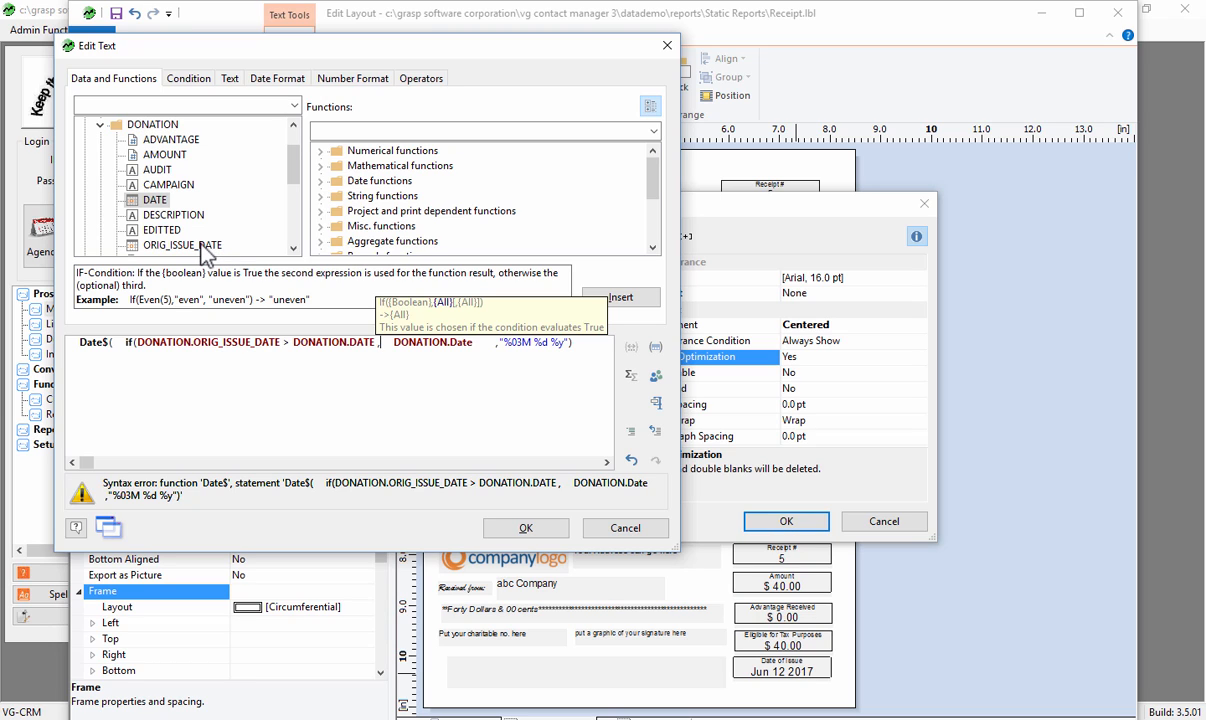
# - Insert DONATION.ORIG_ISSUE_DATE as the if() true value, follow it with a comma instead of the plus sign, and trim the spaces before DONATION.Date
pyautogui.click(200, 245)
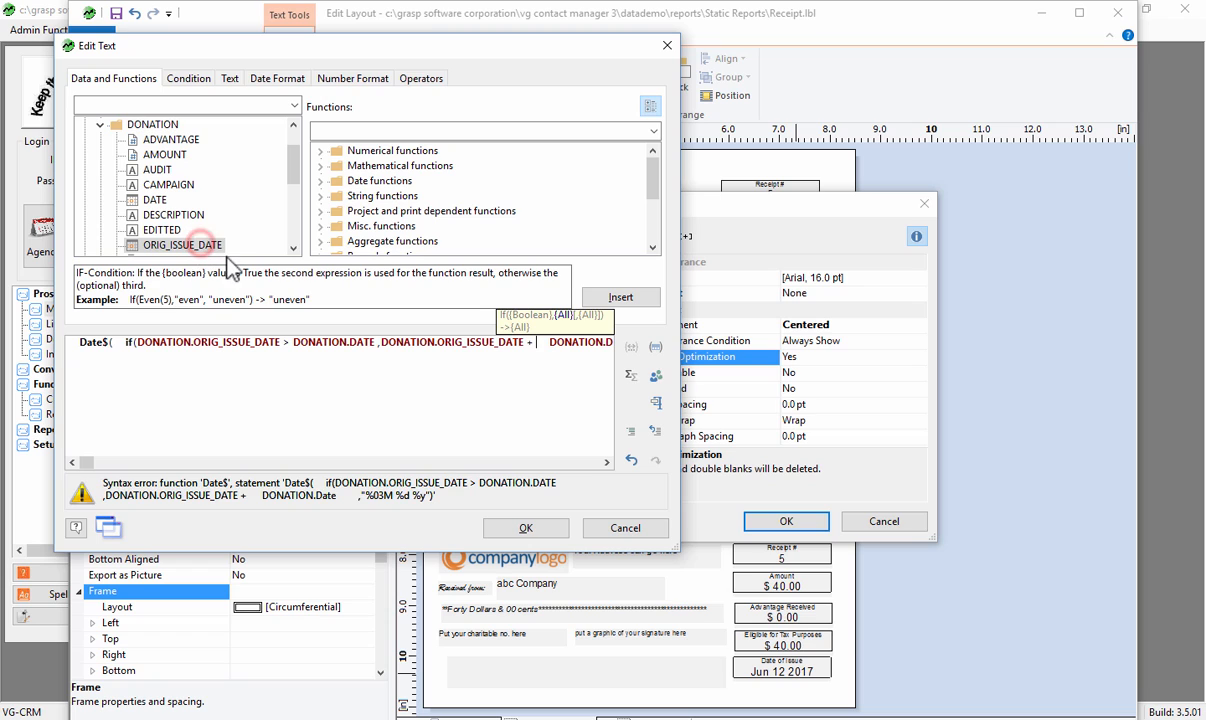
pyautogui.press('BackSpace')
pyautogui.press('BackSpace')
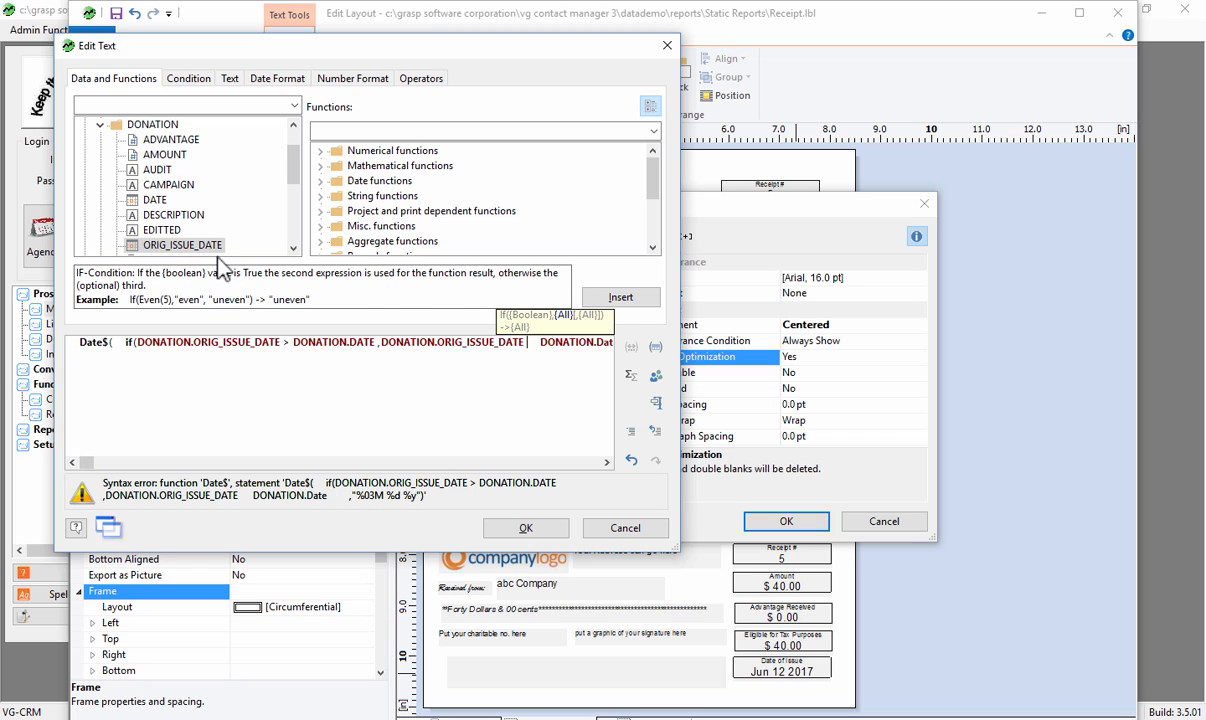
pyautogui.write(',')
pyautogui.press('Delete')
pyautogui.press('Delete')
pyautogui.press('Delete')
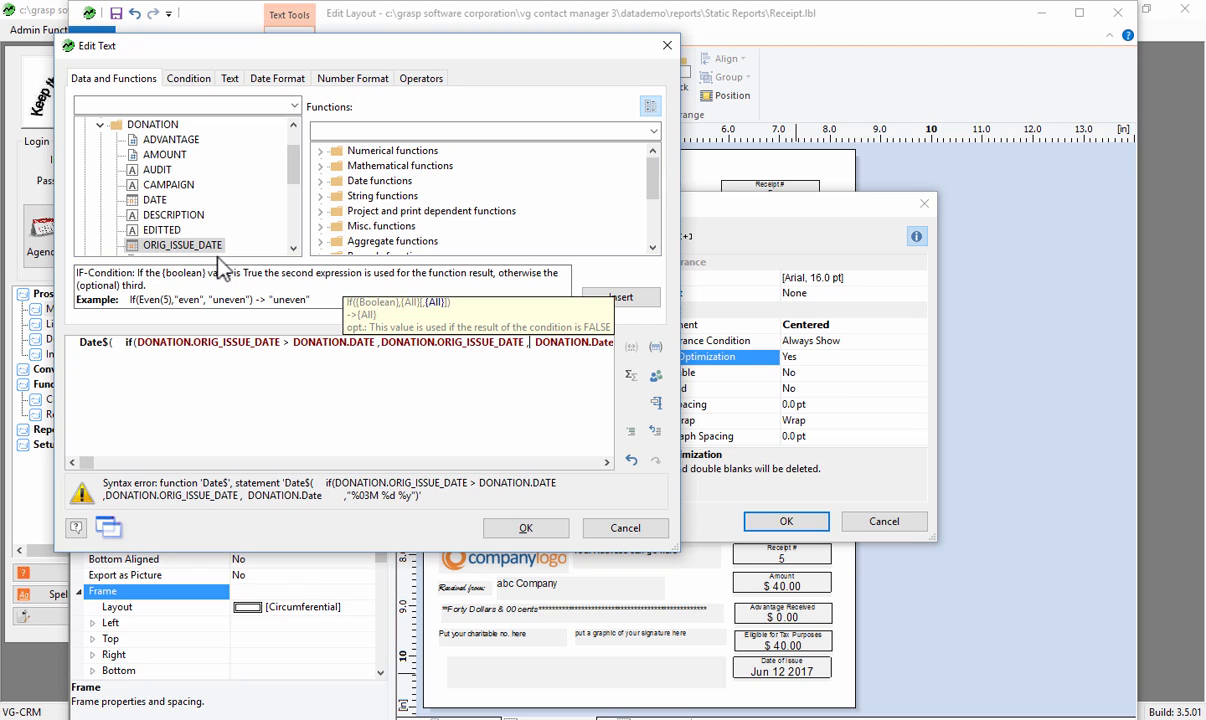
# - Break the formula so the true value DONATION.ORIG_ISSUE_DATE and the false value DONATION.Date each start a new line with their leading comma
pyautogui.press('Left')
pyautogui.press('Left')
pyautogui.press('Left')
pyautogui.press('Left')
pyautogui.press('Left')
pyautogui.press('Left')
pyautogui.press('Left')
pyautogui.press('Left')
pyautogui.press('Left')
pyautogui.press('Left')
pyautogui.press('Left')
pyautogui.press('Left')
pyautogui.press('Left')
pyautogui.press('Left')
pyautogui.press('Left')
pyautogui.press('Left')
pyautogui.press('Left')
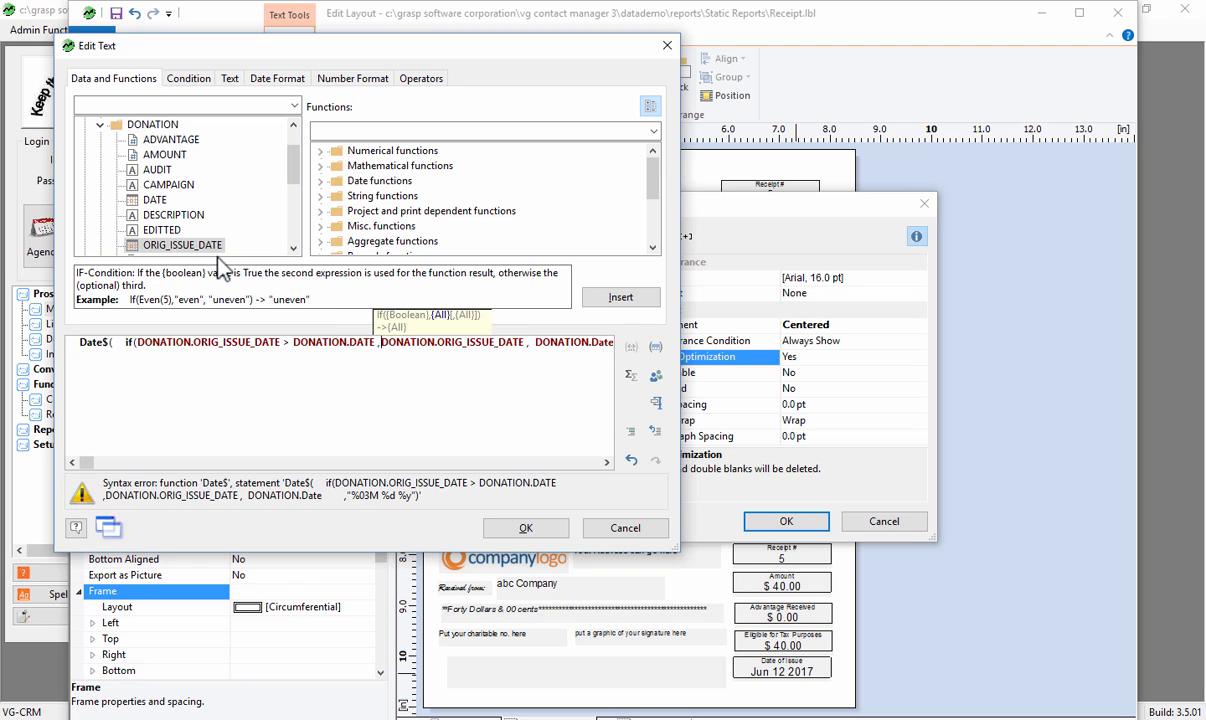
pyautogui.press('Return')
pyautogui.press('Right')
pyautogui.press('Right')
pyautogui.press('Right')
pyautogui.press('Right')
pyautogui.press('Right')
pyautogui.press('Right')
pyautogui.press('Right')
pyautogui.press('Right')
pyautogui.press('Right')
pyautogui.press('Right')
pyautogui.press('Right')
pyautogui.press('Right')
pyautogui.press('Right')
pyautogui.press('Right')
pyautogui.press('Right')
pyautogui.press('Right')
pyautogui.press('Right')
pyautogui.press('Right')
pyautogui.press('Right')
pyautogui.press('Right')
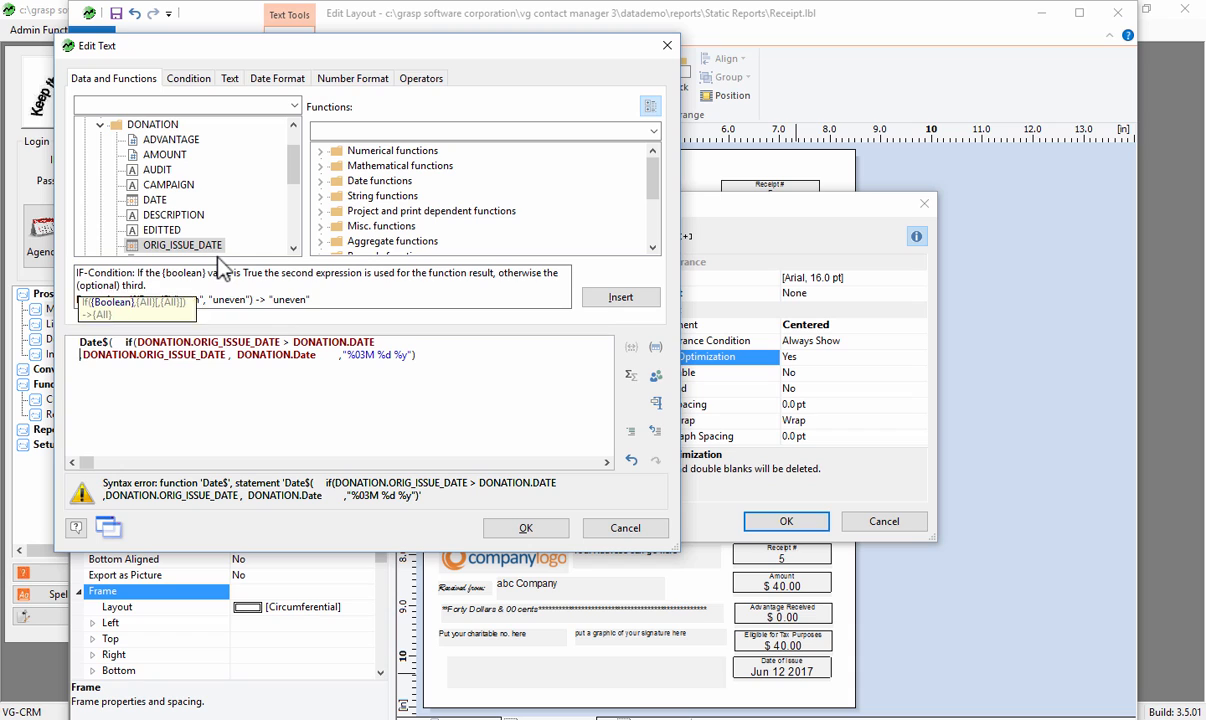
pyautogui.press('Right')
pyautogui.press('Right')
pyautogui.press('Right')
pyautogui.press('Right')
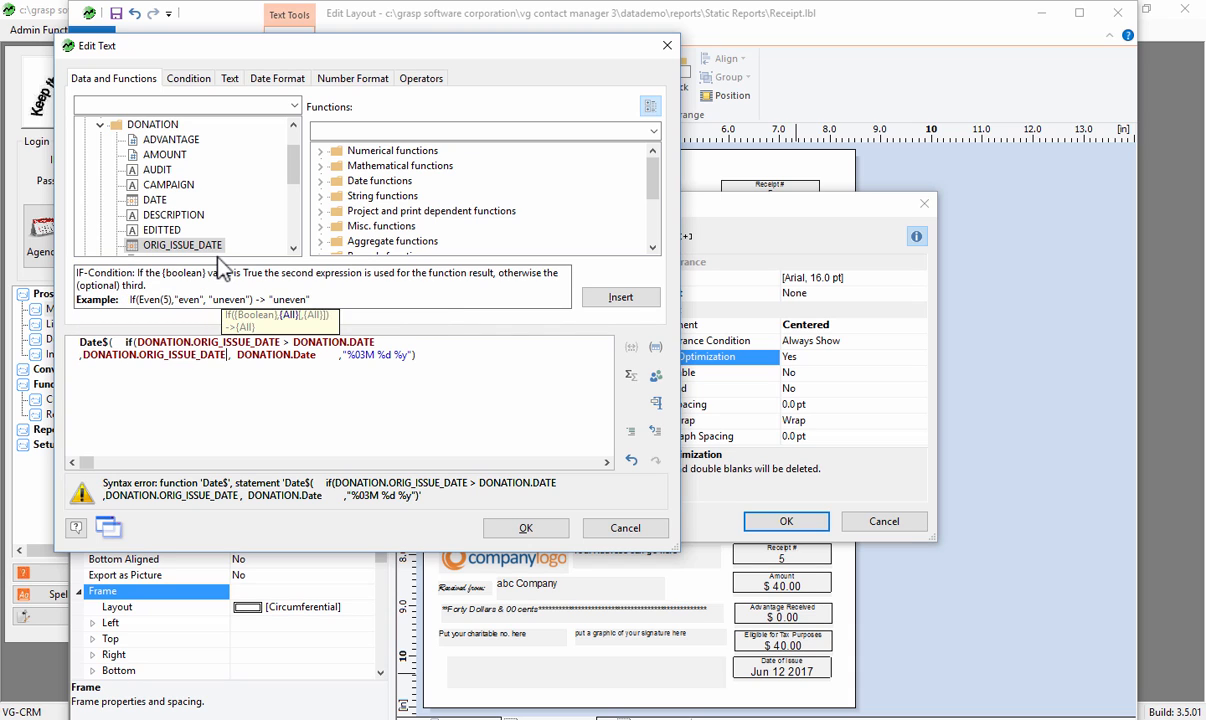
pyautogui.press('Return')
# - Put the "%03M %d %y" date format argument, with its leading comma, on its own line of the formula
pyautogui.press('Right')
pyautogui.press('Right')
pyautogui.press('Right')
pyautogui.press('Right')
pyautogui.press('Right')
pyautogui.press('Right')
pyautogui.press('Right')
pyautogui.press('Right')
pyautogui.press('Right')
pyautogui.press('Right')
pyautogui.press('Right')
pyautogui.press('Right')
pyautogui.press('Right')
pyautogui.press('Right')
pyautogui.press('Right')
pyautogui.press('Right')
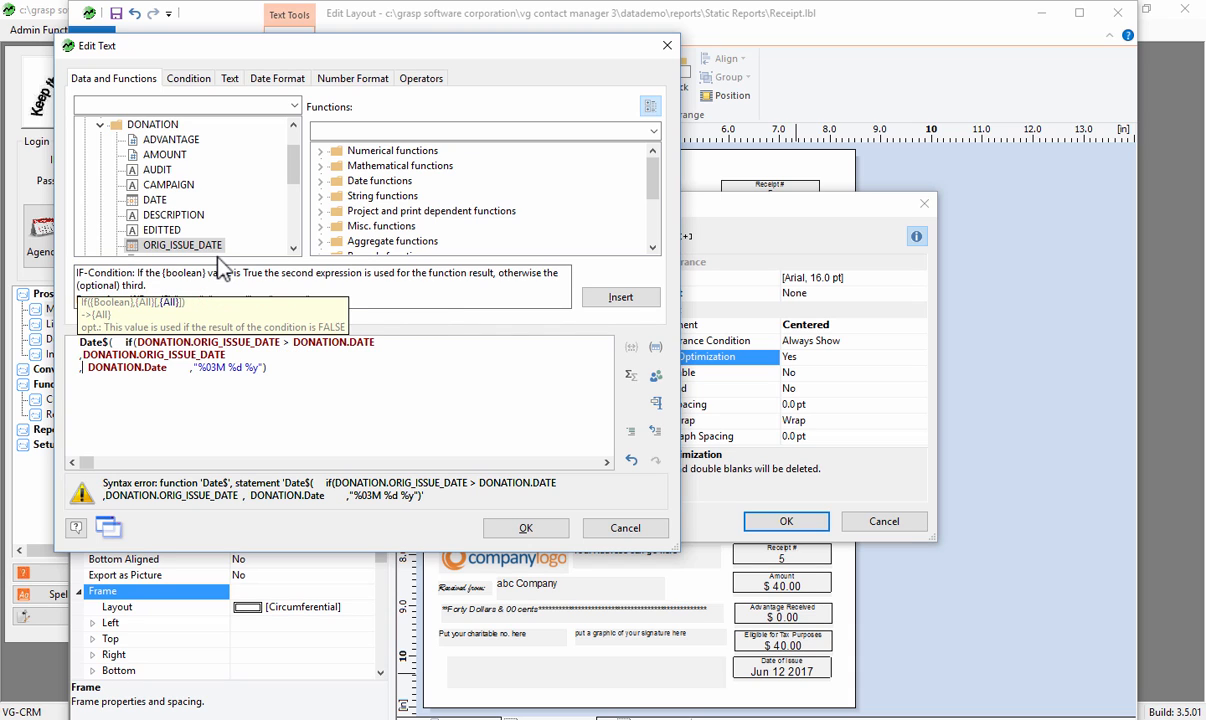
pyautogui.press('Right')
pyautogui.press('Right')
pyautogui.press('Right')
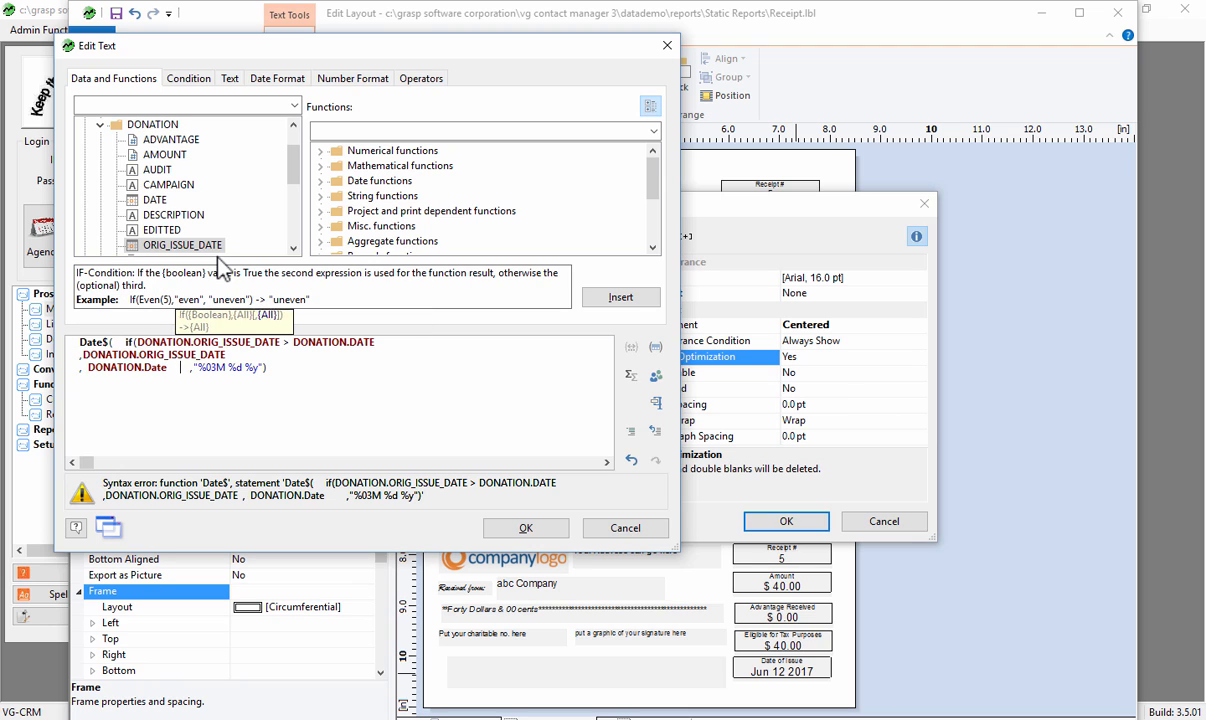
pyautogui.press('Return')
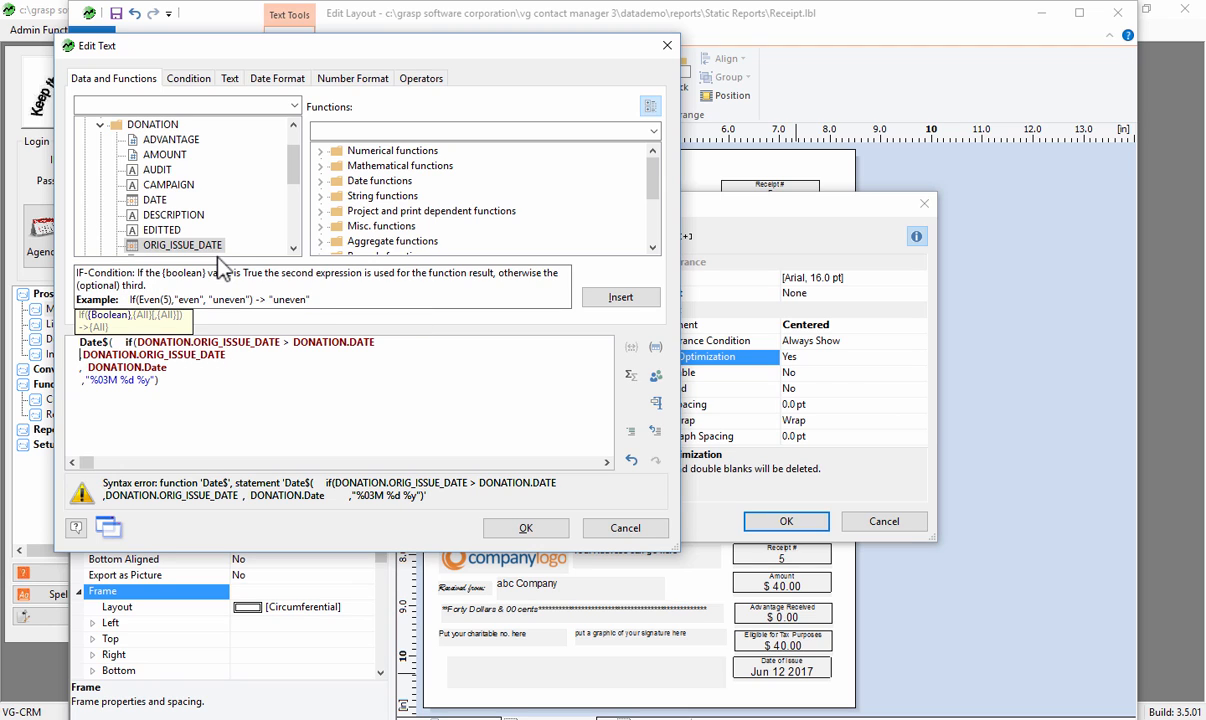
# - Start a new line after if( so the comparison DONATION.ORIG_ISSUE_DATE > DONATION.DATE stands on its own line
pyautogui.press('Up')
pyautogui.press('Right')
pyautogui.press('Right')
pyautogui.press('Right')
pyautogui.press('Right')
pyautogui.press('Right')
pyautogui.press('Right')
pyautogui.press('Right')
pyautogui.press('Right')
pyautogui.press('Right')
pyautogui.press('Right')
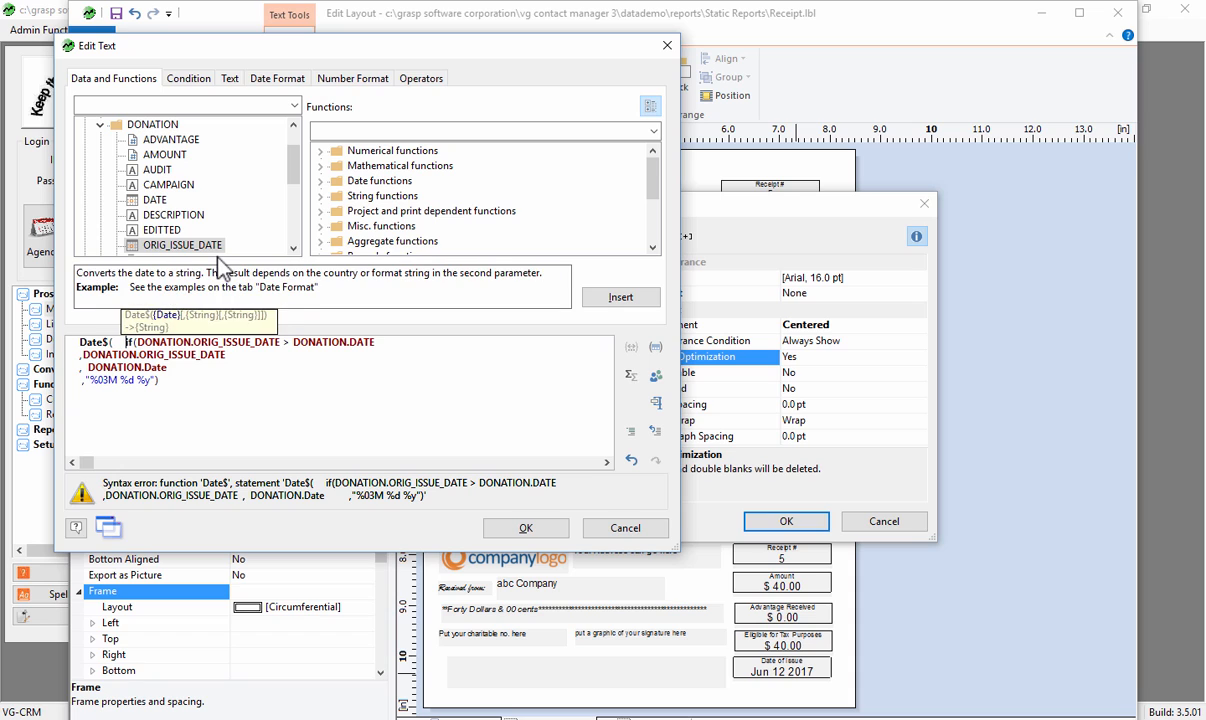
pyautogui.press('Return')
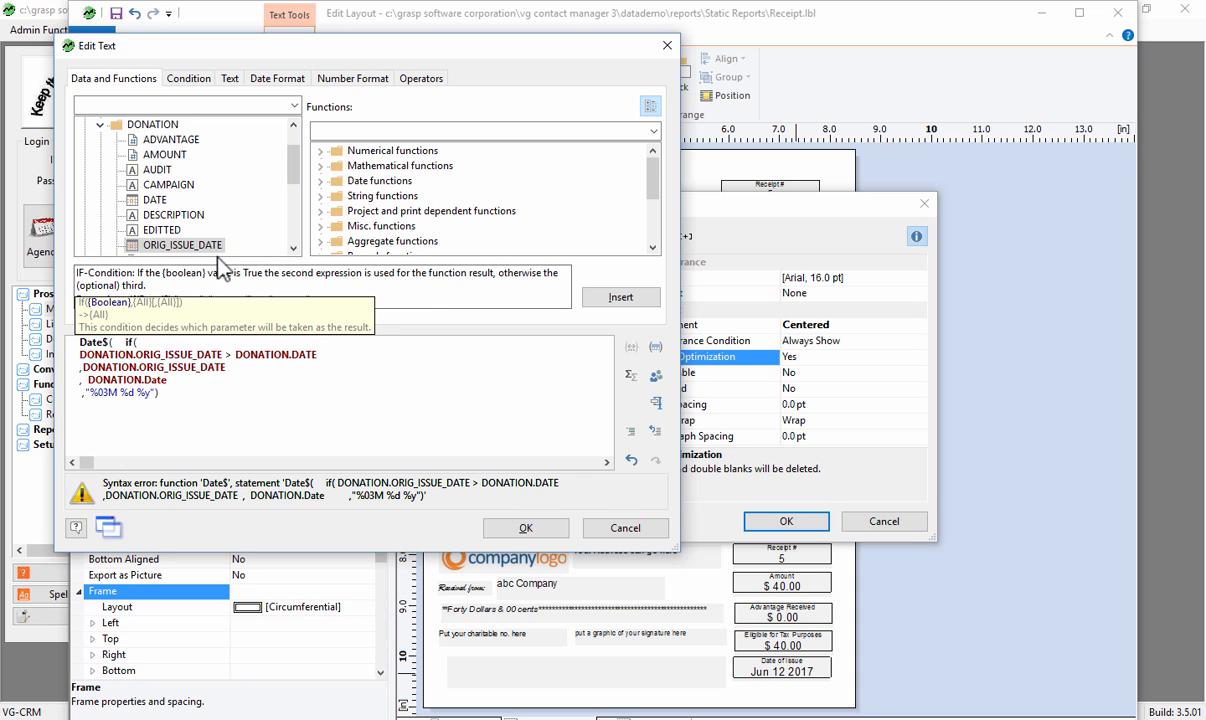
# - Review the if() arguments in the formula: the date comparison, the true value and the false value
pyautogui.hotkey('shift', 'End')
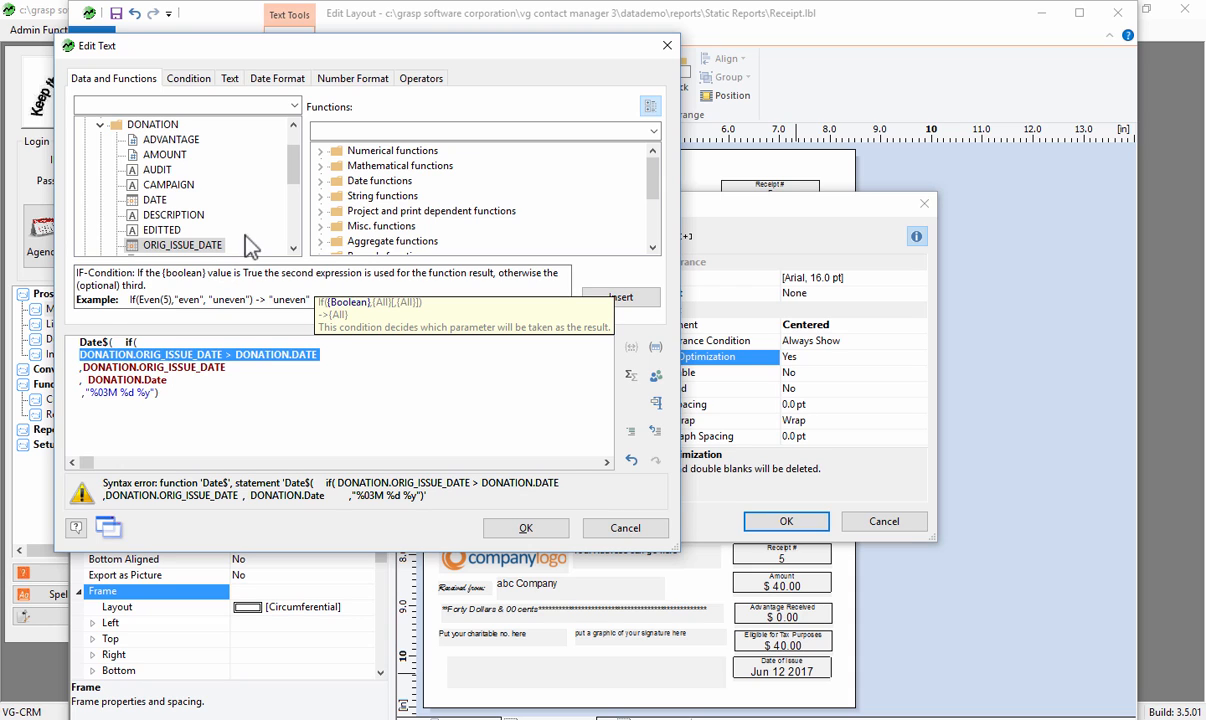
pyautogui.click(83, 368)
pyautogui.hotkey('shift', 'End')
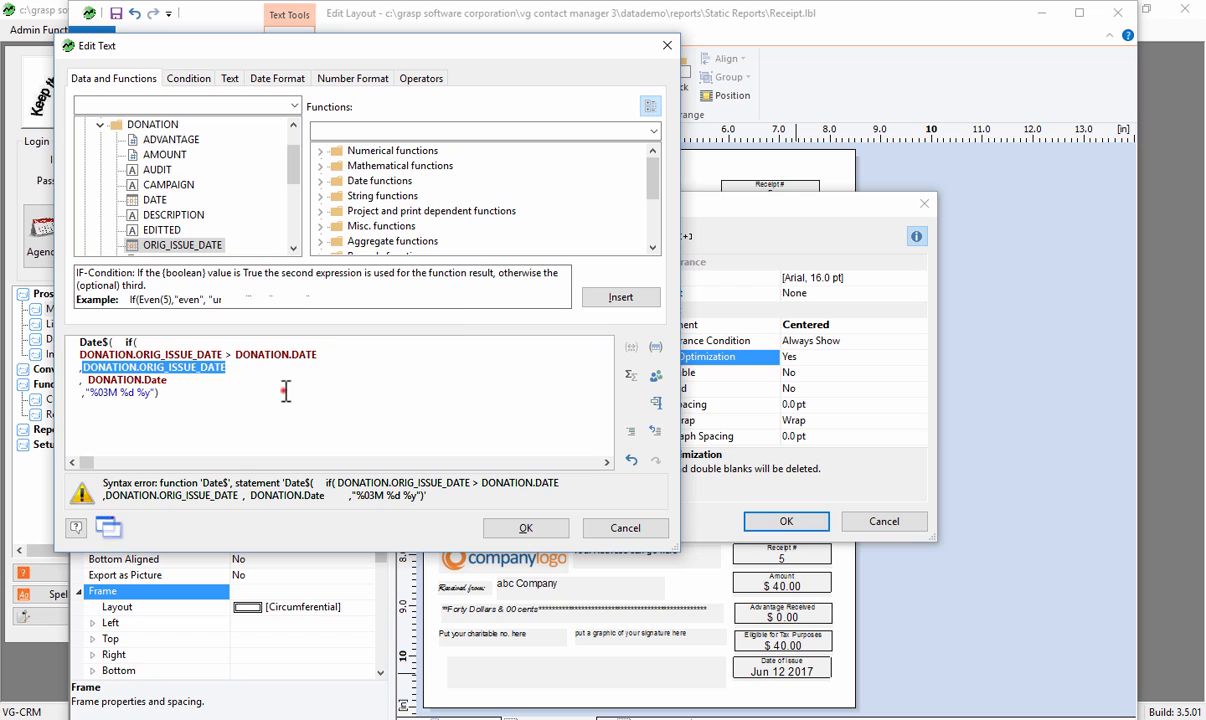
pyautogui.click(268, 368)
pyautogui.click(86, 380)
pyautogui.moveTo(86, 380); pyautogui.dragTo(167, 381)
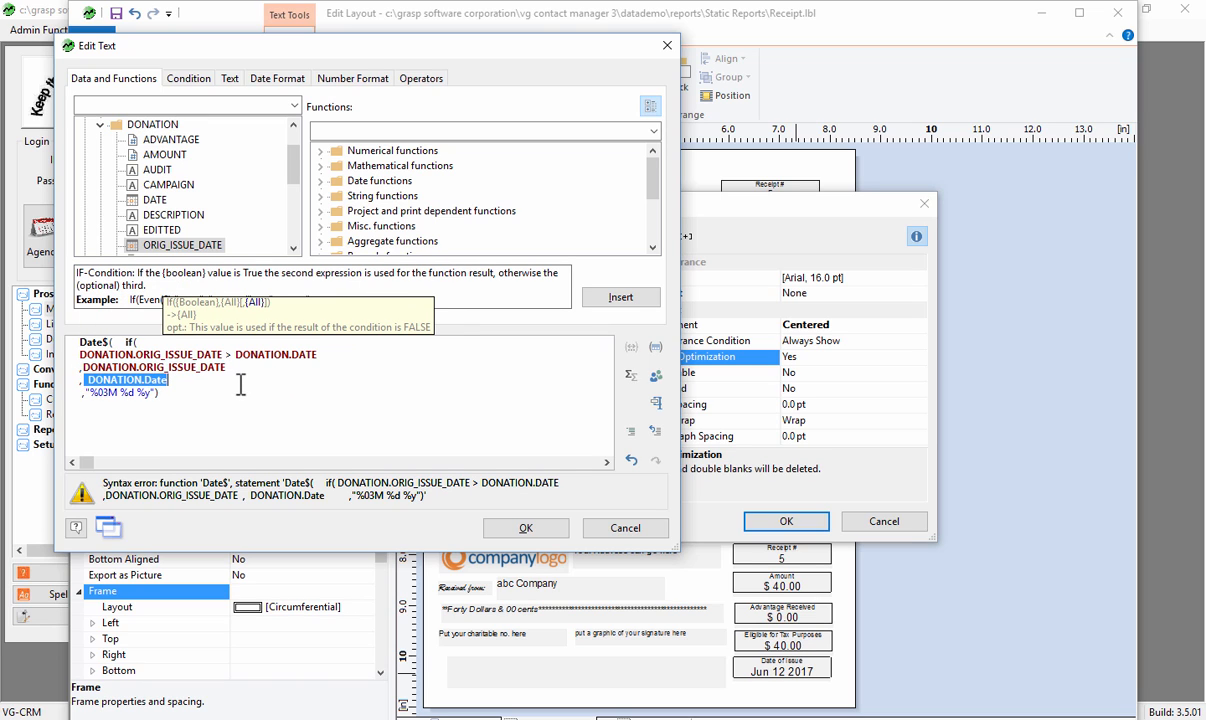
pyautogui.moveTo(80, 355); pyautogui.dragTo(318, 355)
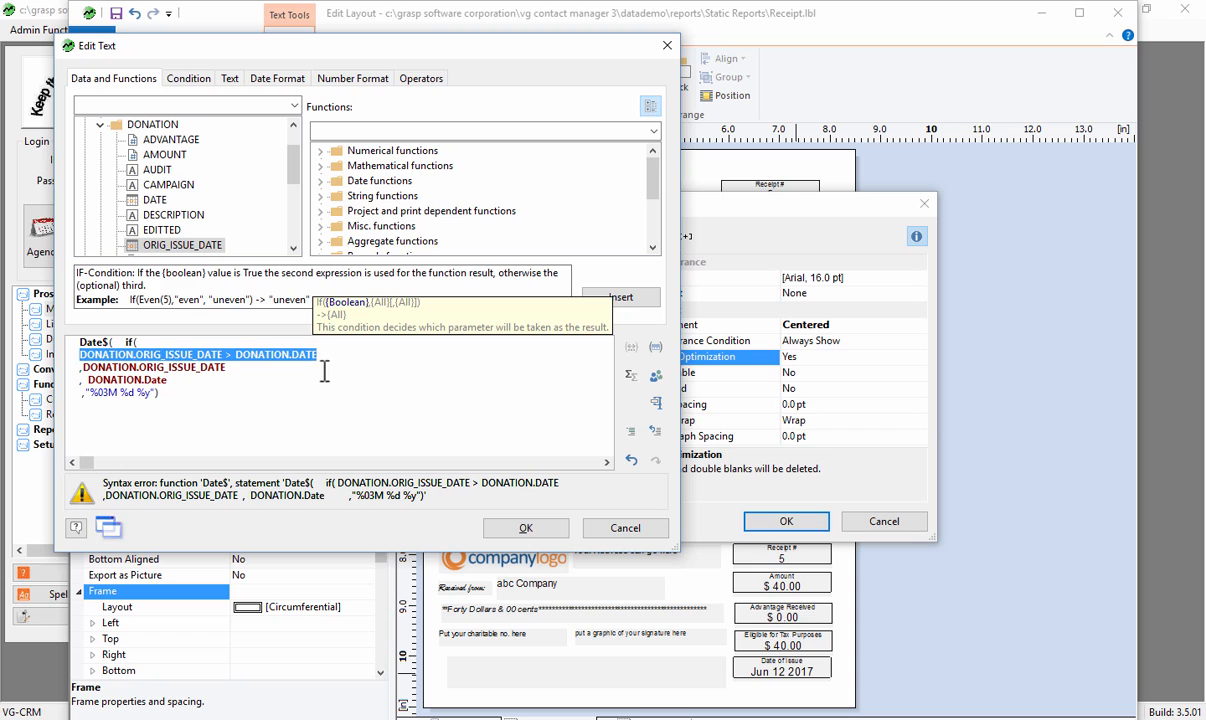
pyautogui.click(237, 358)
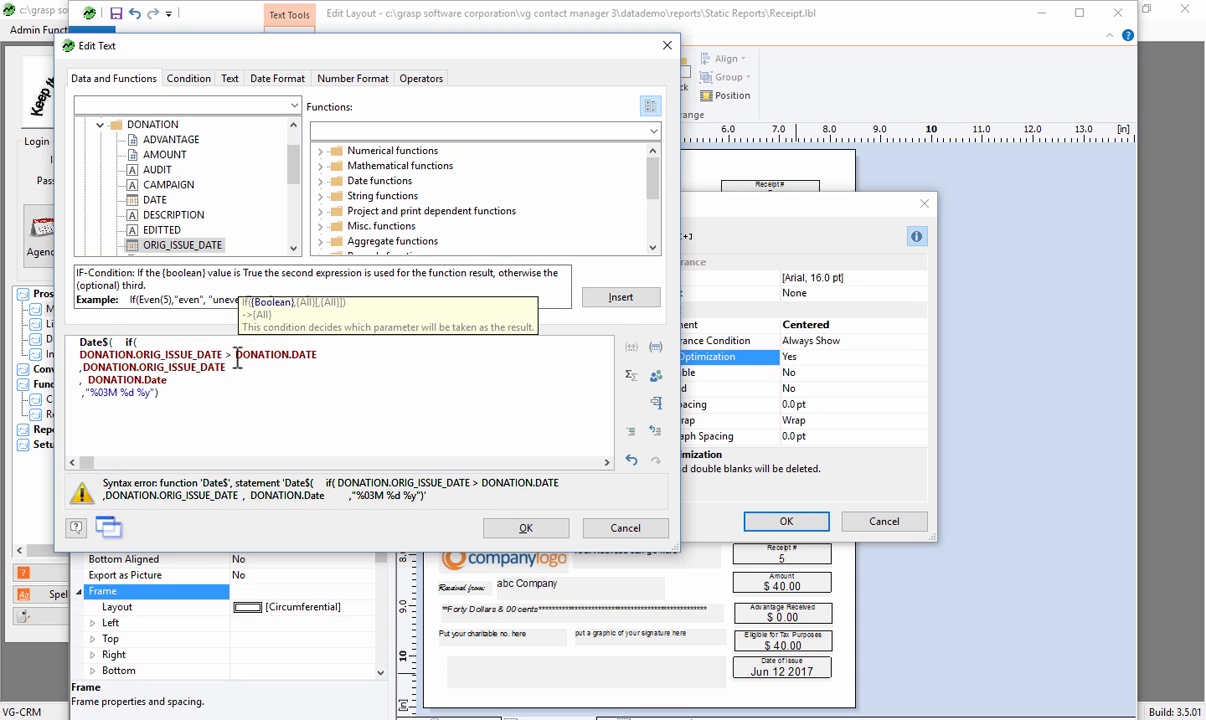
pyautogui.moveTo(85, 379); pyautogui.dragTo(167, 380)
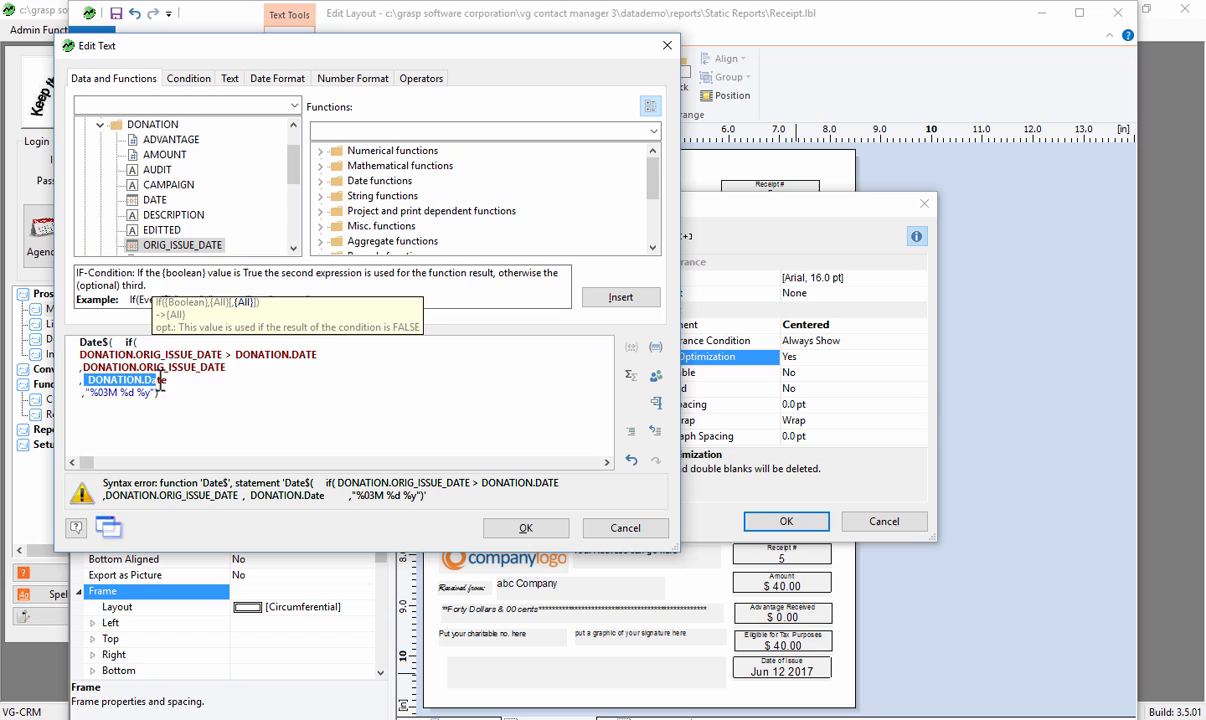
# - Add the missing closing parenthesis of the if() after DONATION.Date, then accept the formula and the text object's settings
pyautogui.click(525, 527)
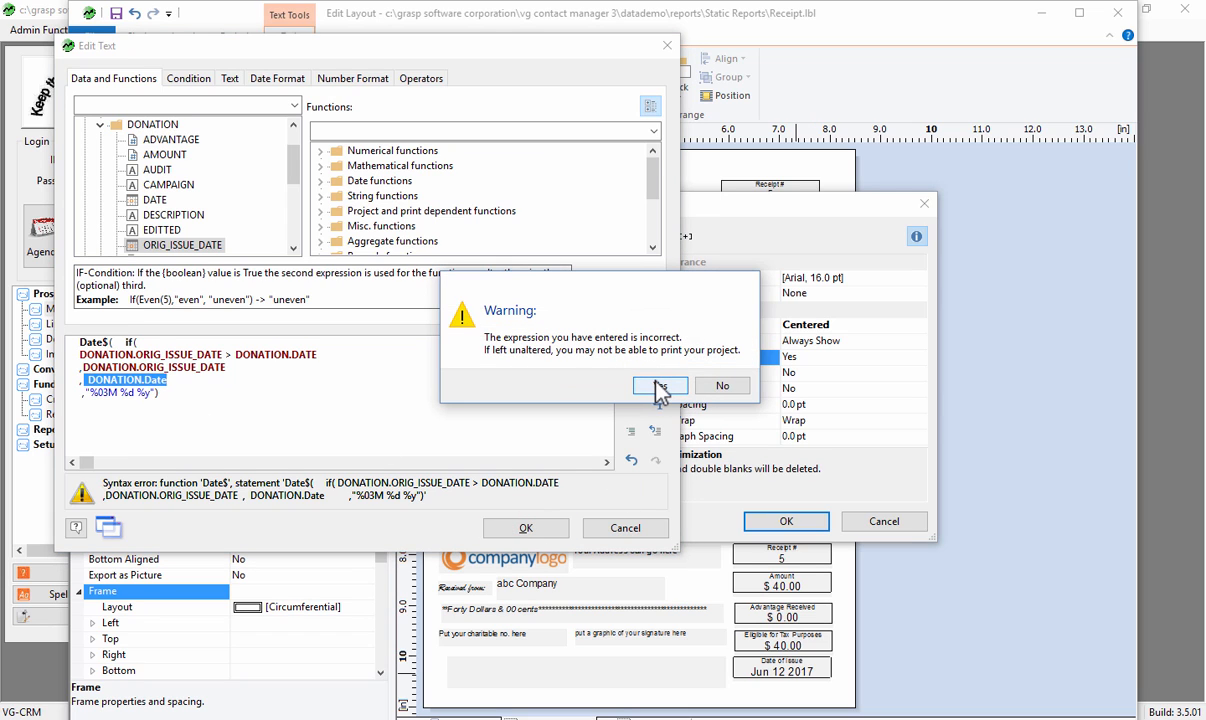
pyautogui.click(722, 386)
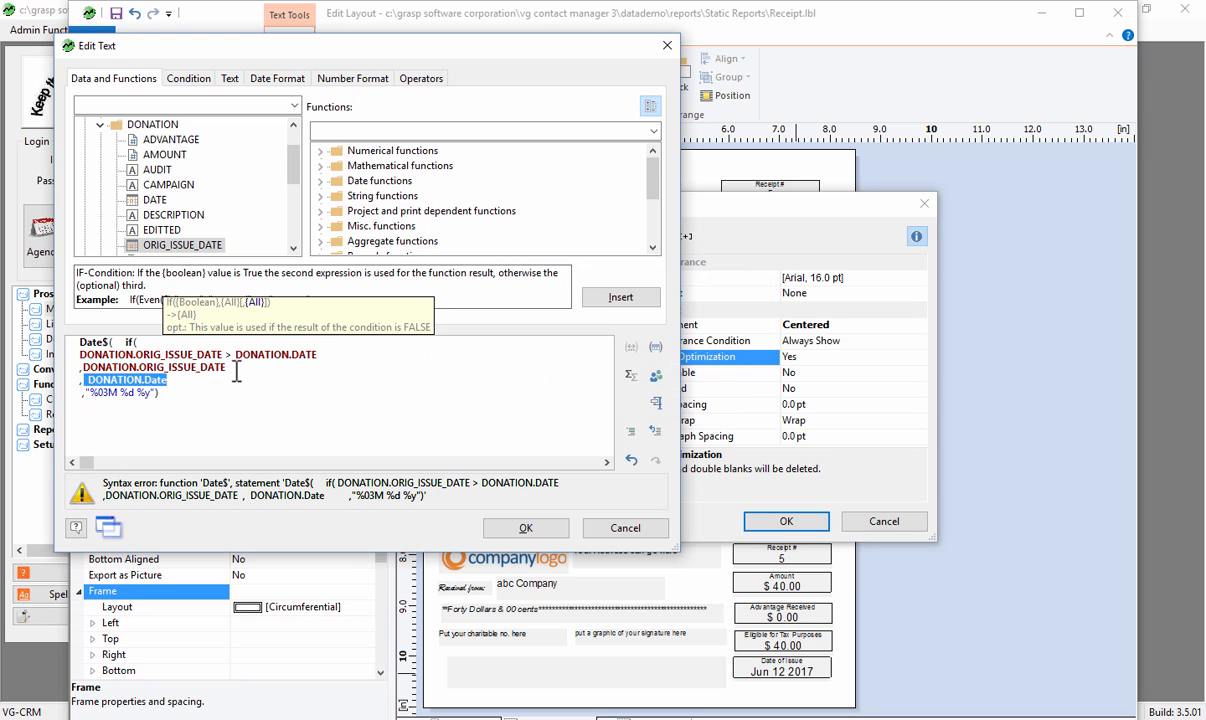
pyautogui.click(234, 368)
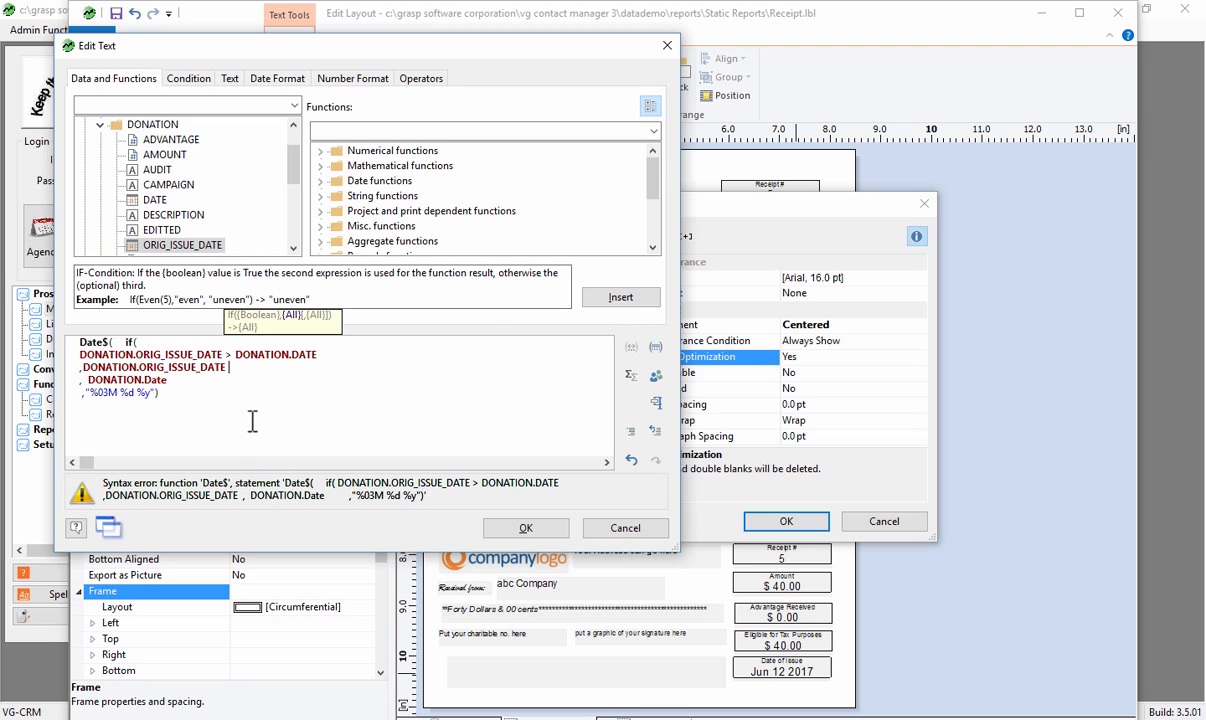
pyautogui.click(120, 342)
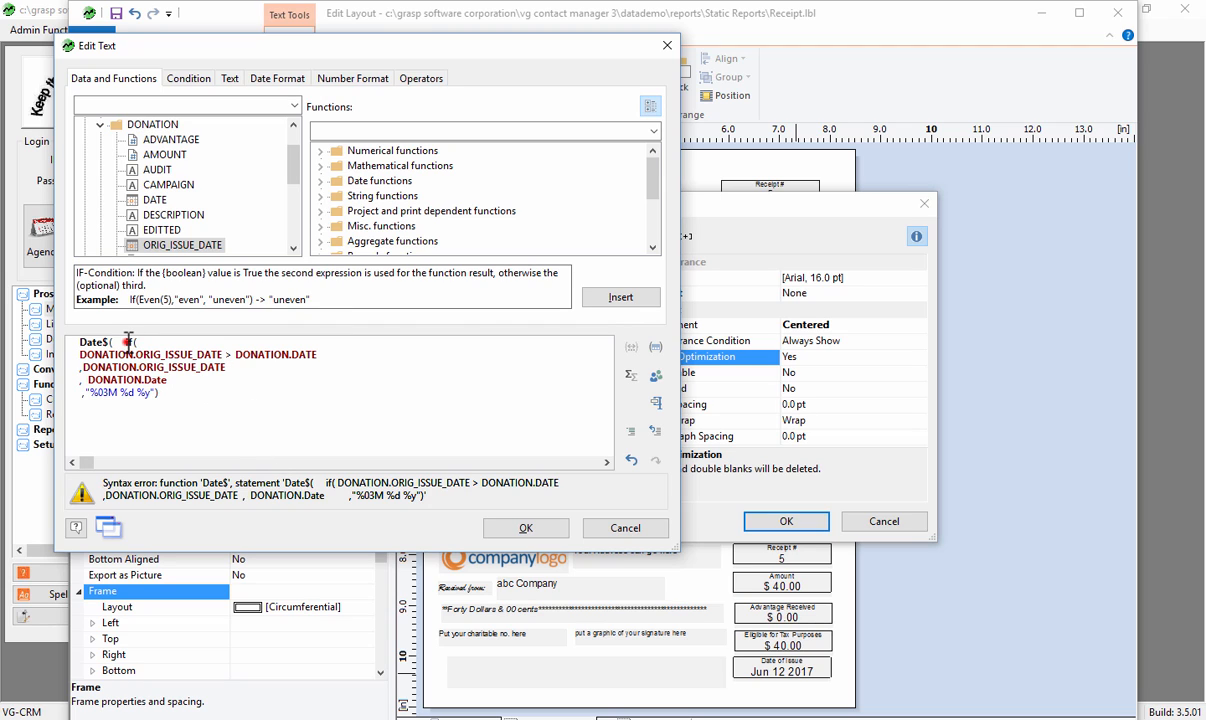
pyautogui.click(176, 380)
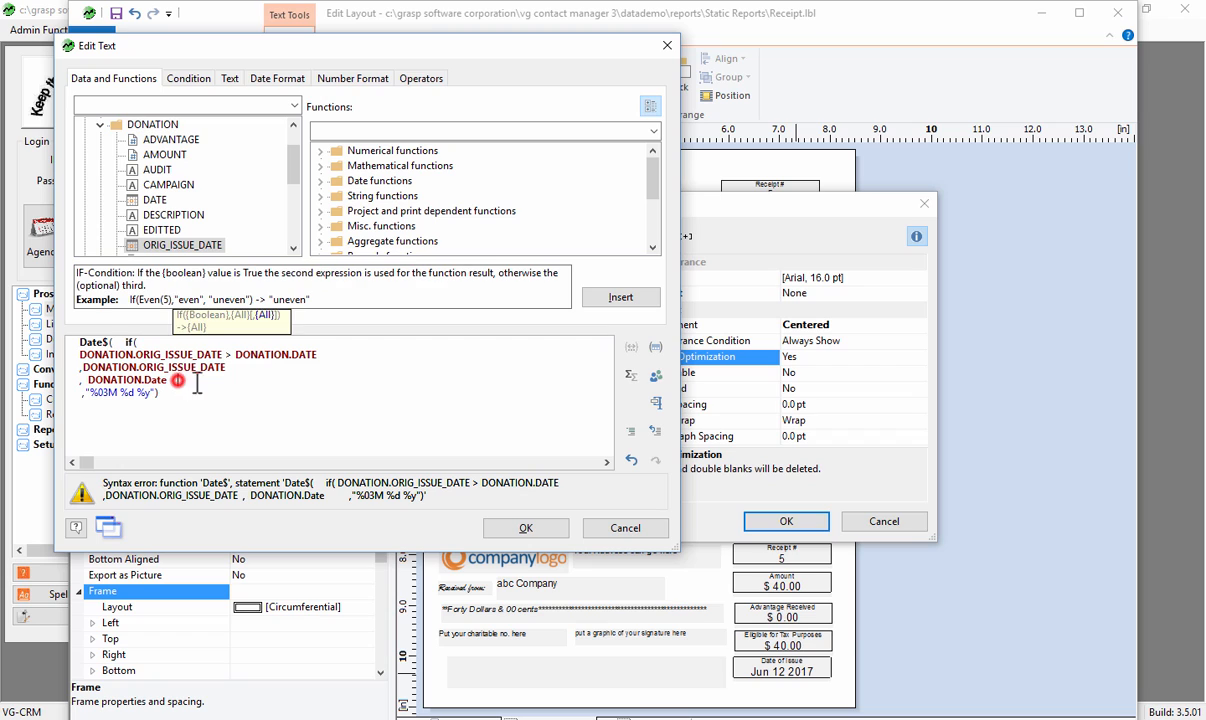
pyautogui.write(')')
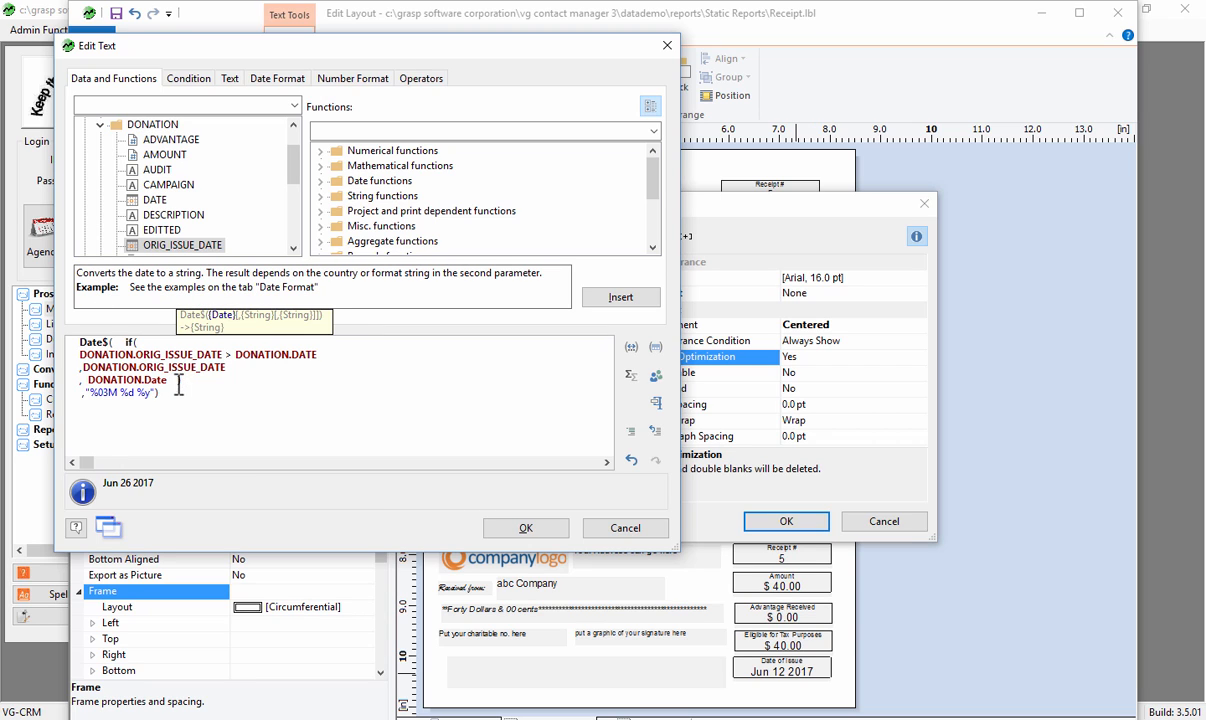
pyautogui.click(527, 529)
pyautogui.click(781, 523)
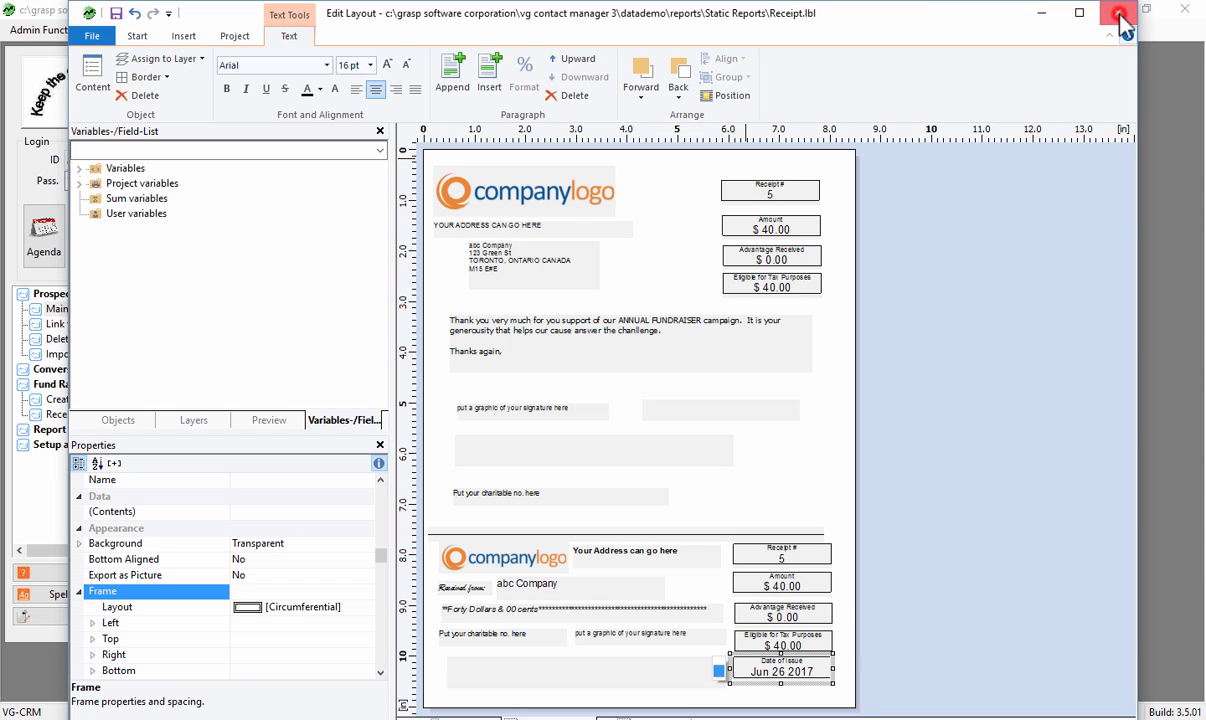
# - Close the receipt layout editor and open the Receive a Donation screen under Fund Raising
pyautogui.click(1119, 13)
pyautogui.click(581, 373)
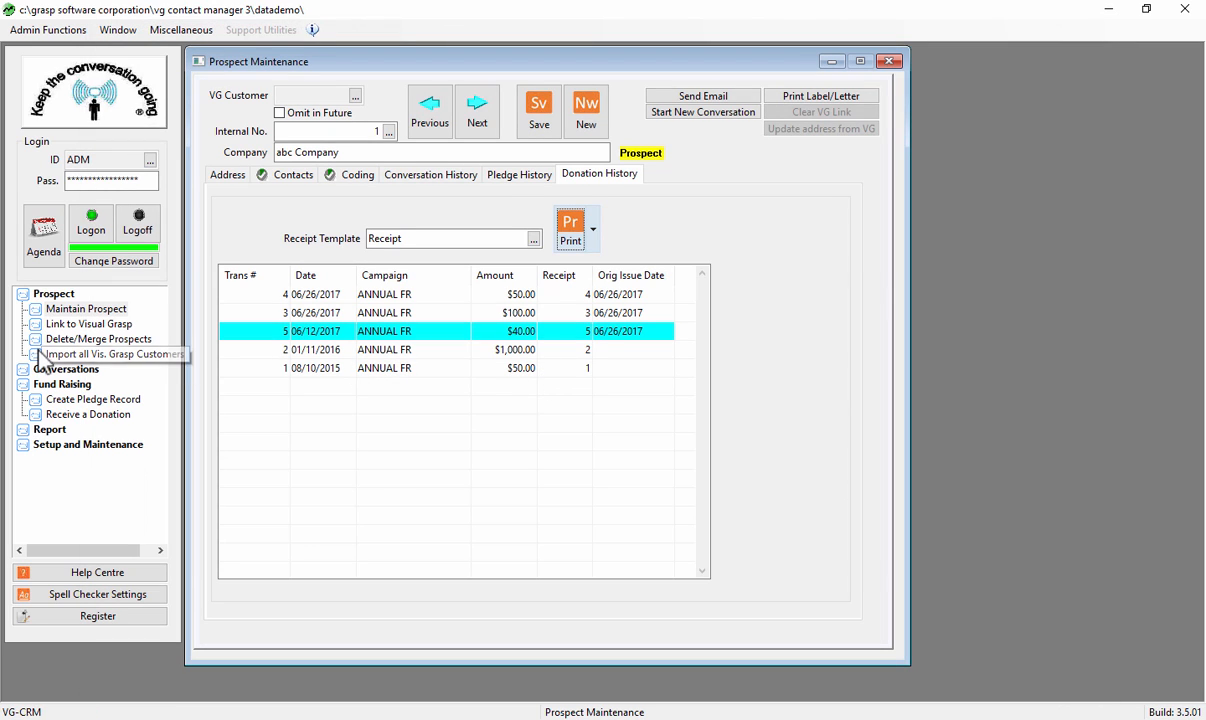
pyautogui.click(92, 416)
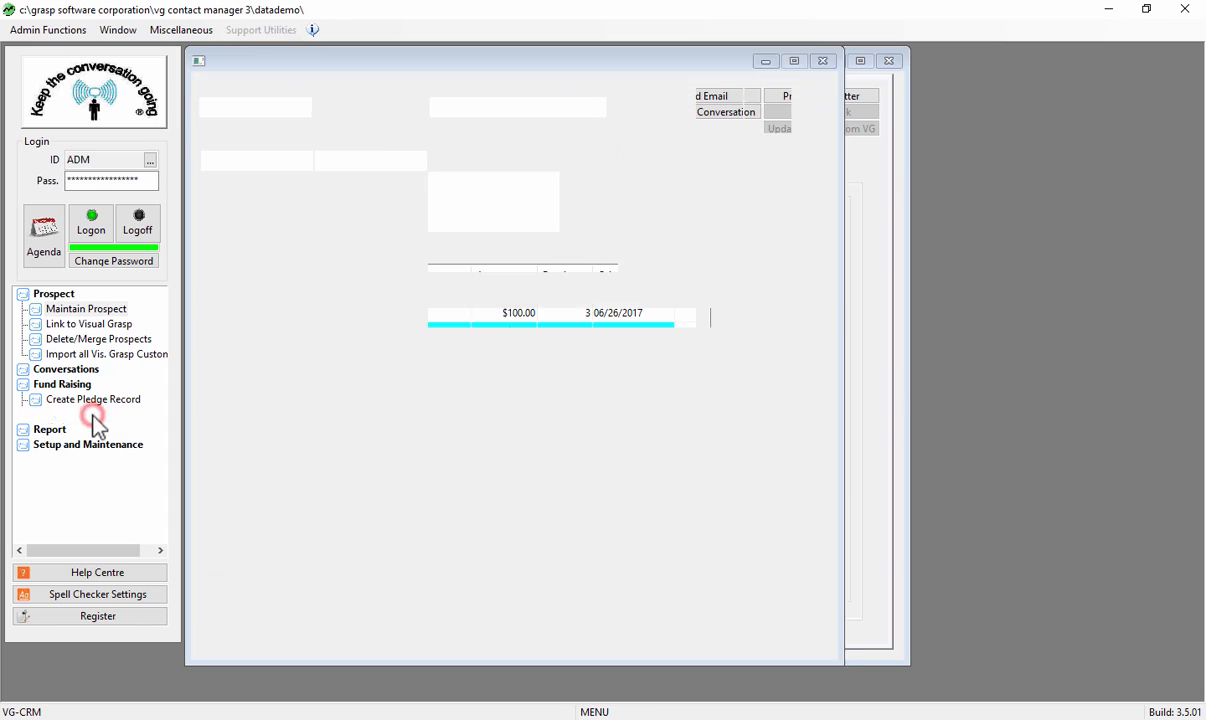